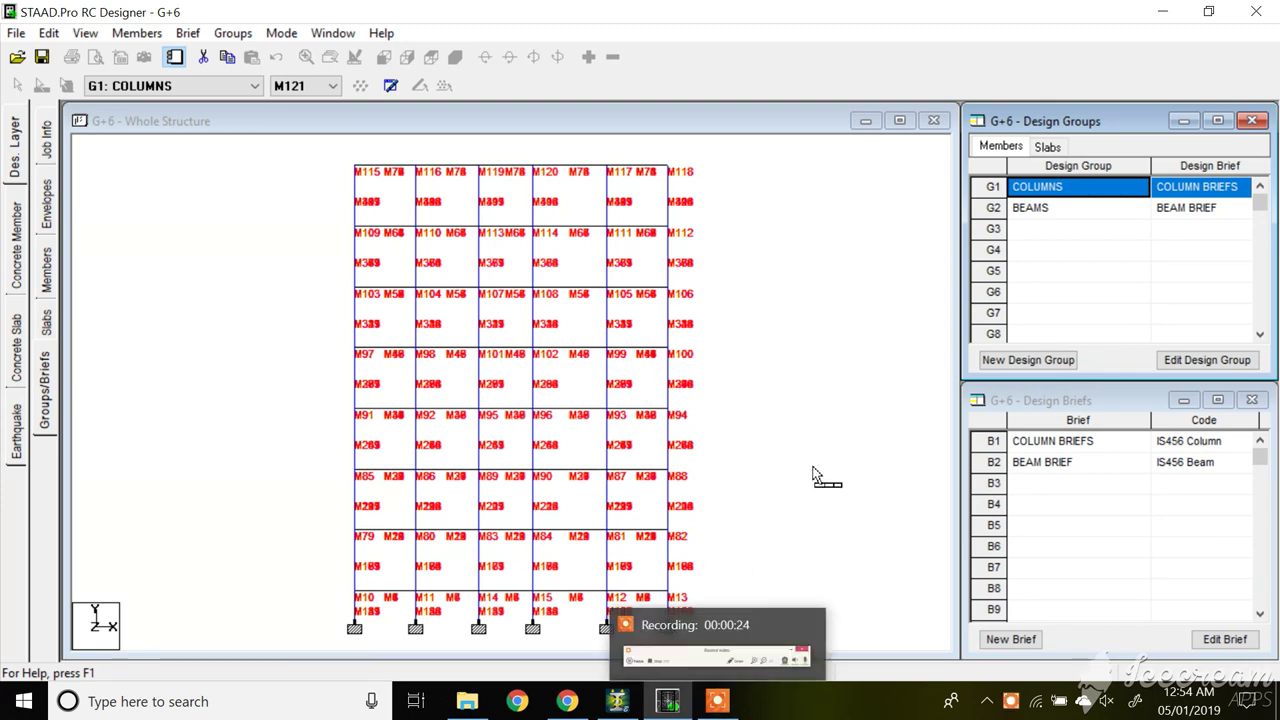
Step: Make G2: BEAMS the active design group and switch to the Concrete Member design layer
left_click(140, 86)
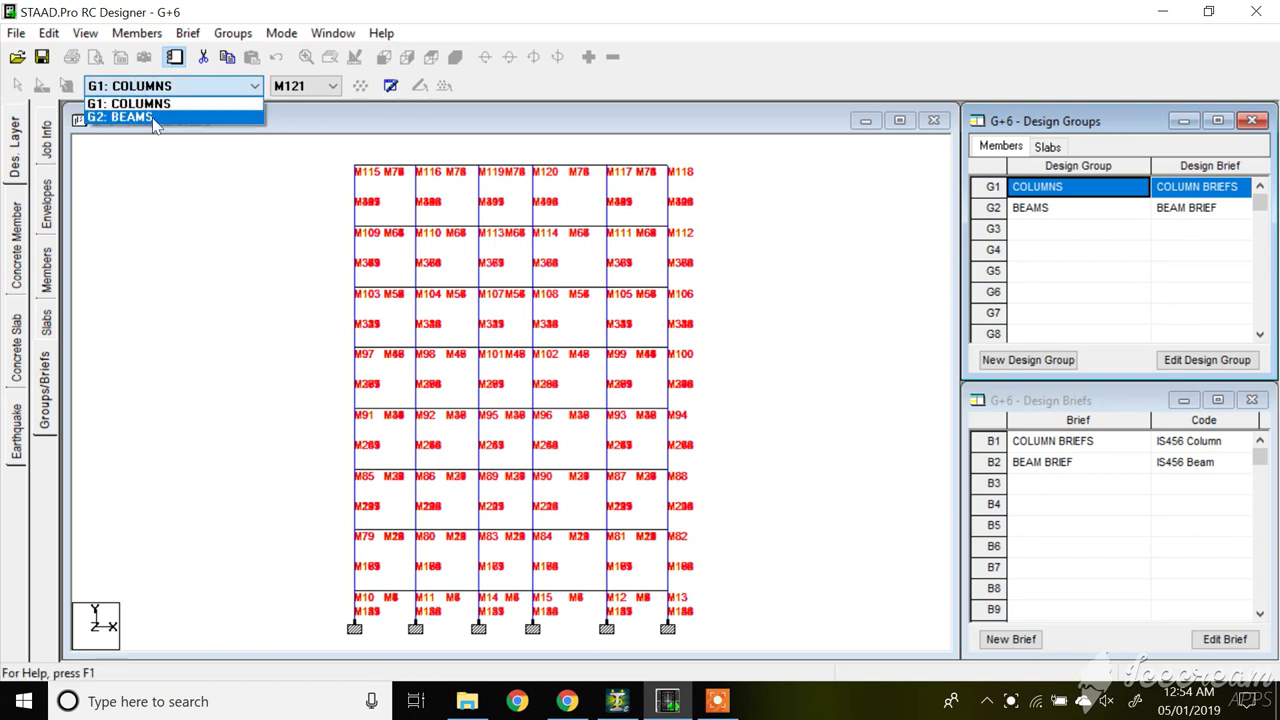
left_click(125, 117)
left_click(150, 36)
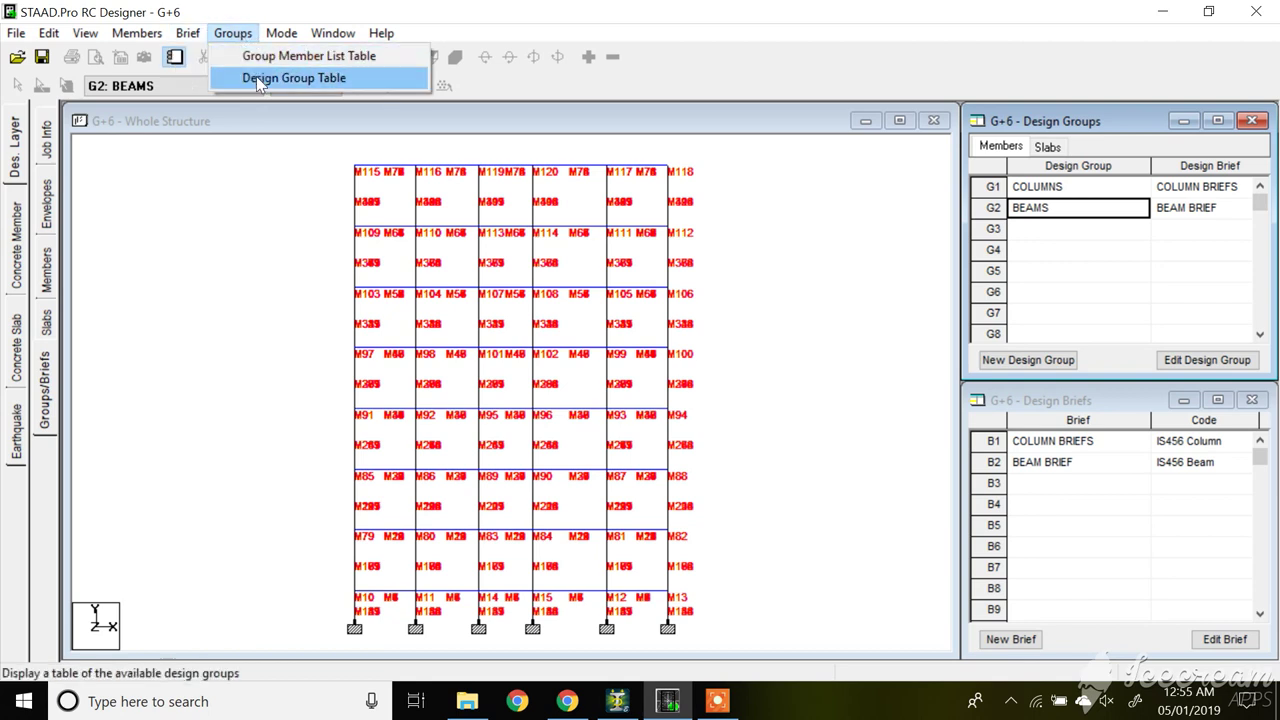
mouse_move(137, 33)
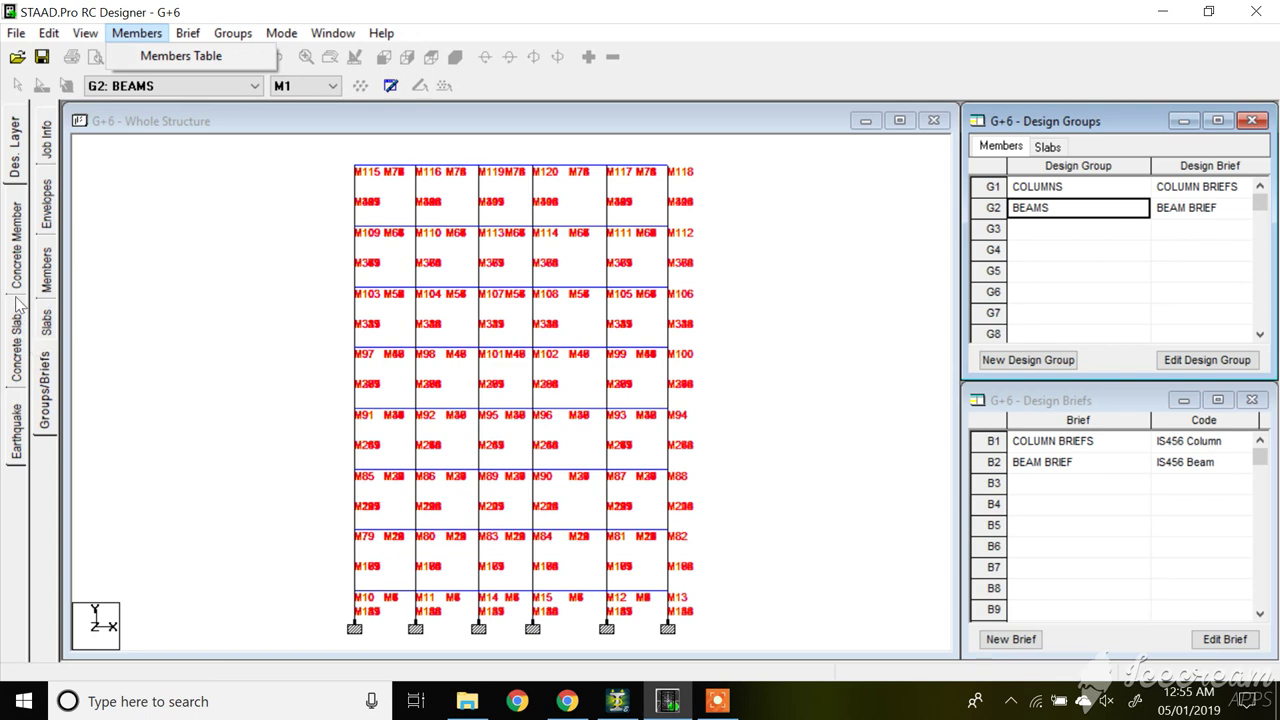
left_click(20, 255)
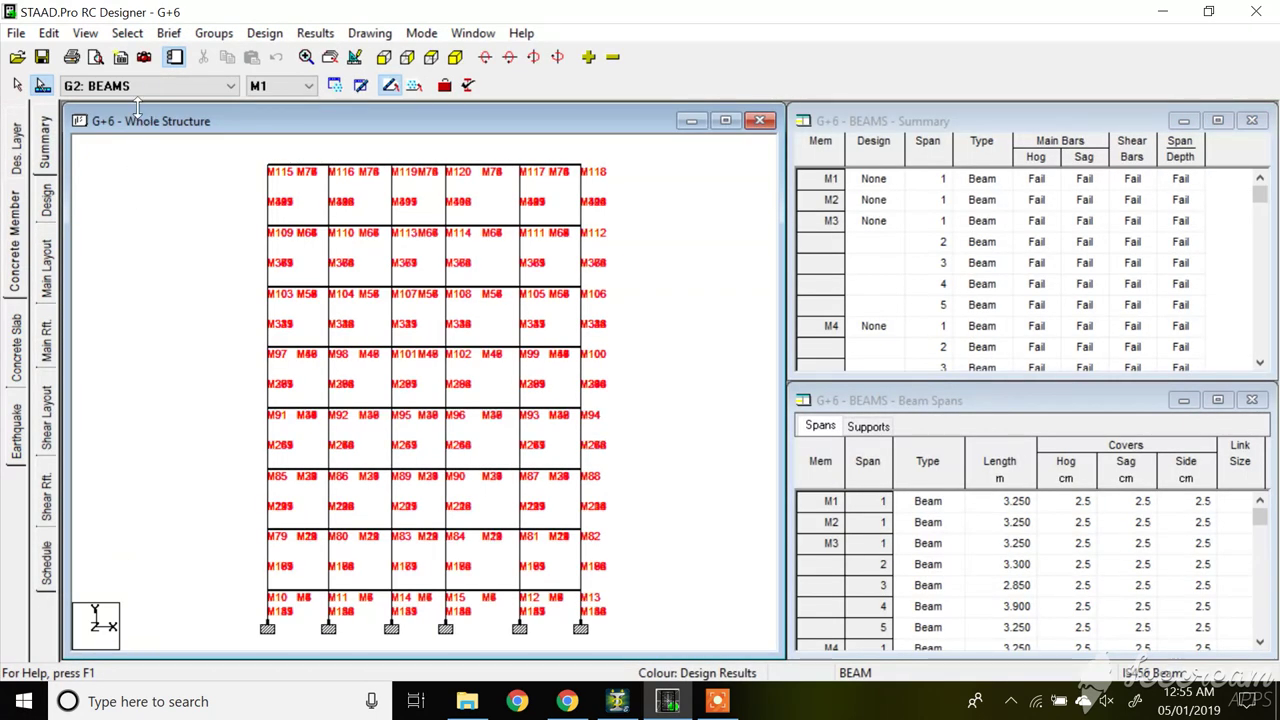
Step: Run the design for the members of the G2: BEAMS group and show the whole structure in isometric view
left_click(141, 87)
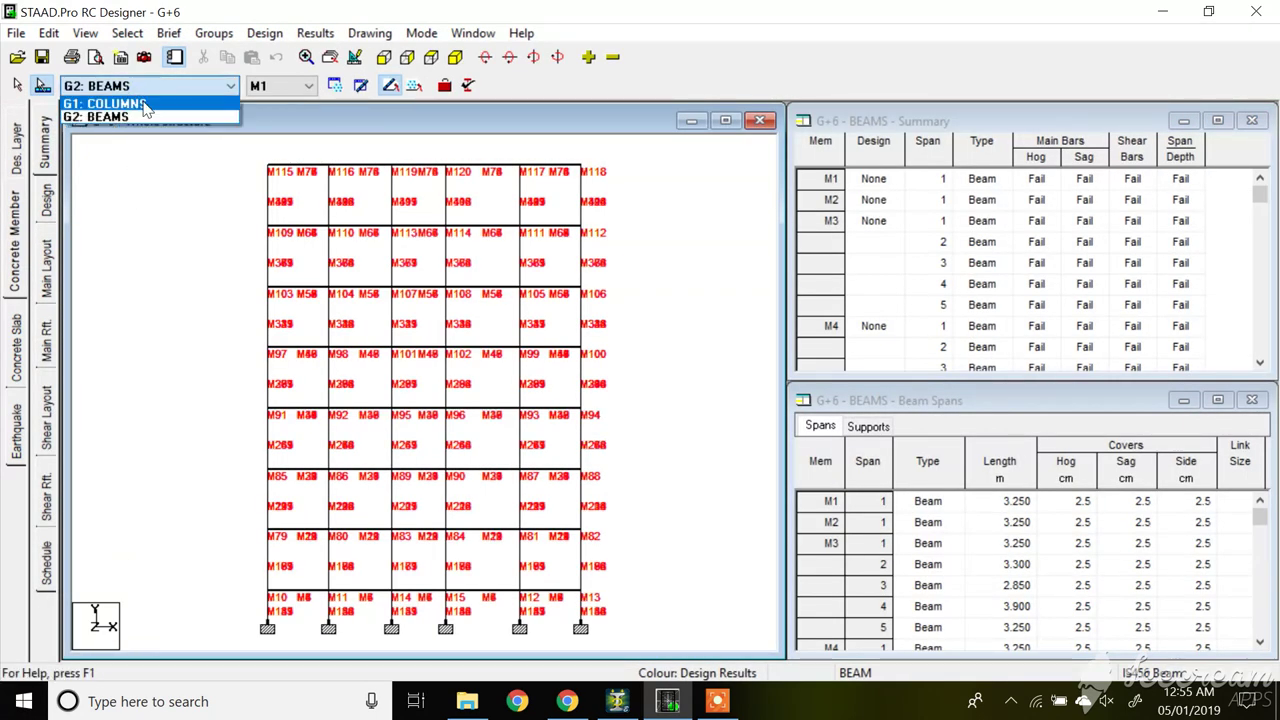
left_click(148, 117)
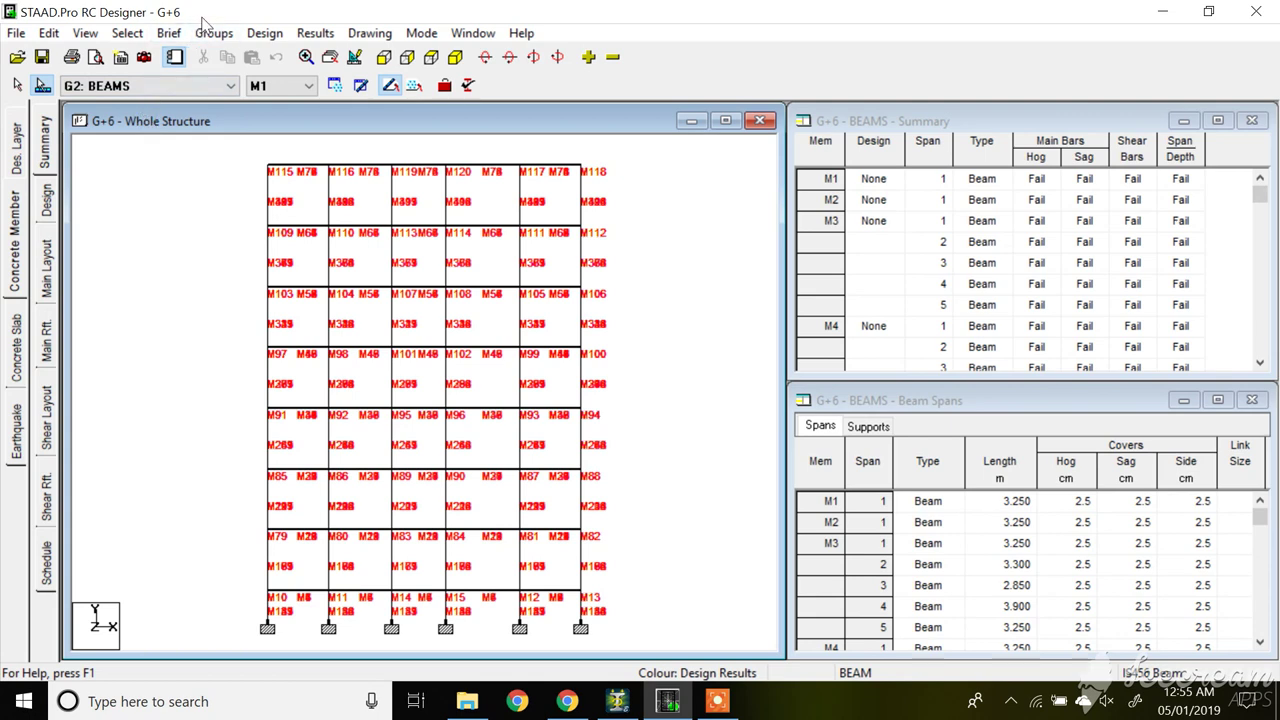
left_click(262, 33)
left_click(318, 79)
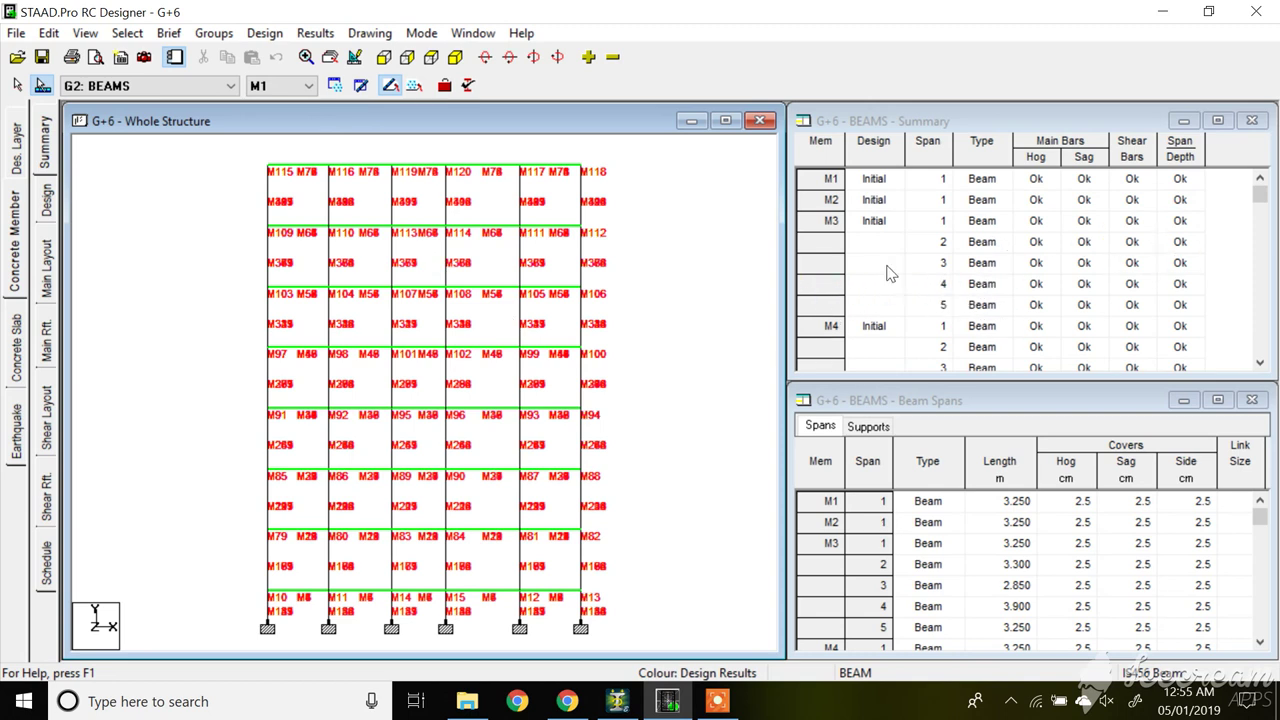
left_click(453, 57)
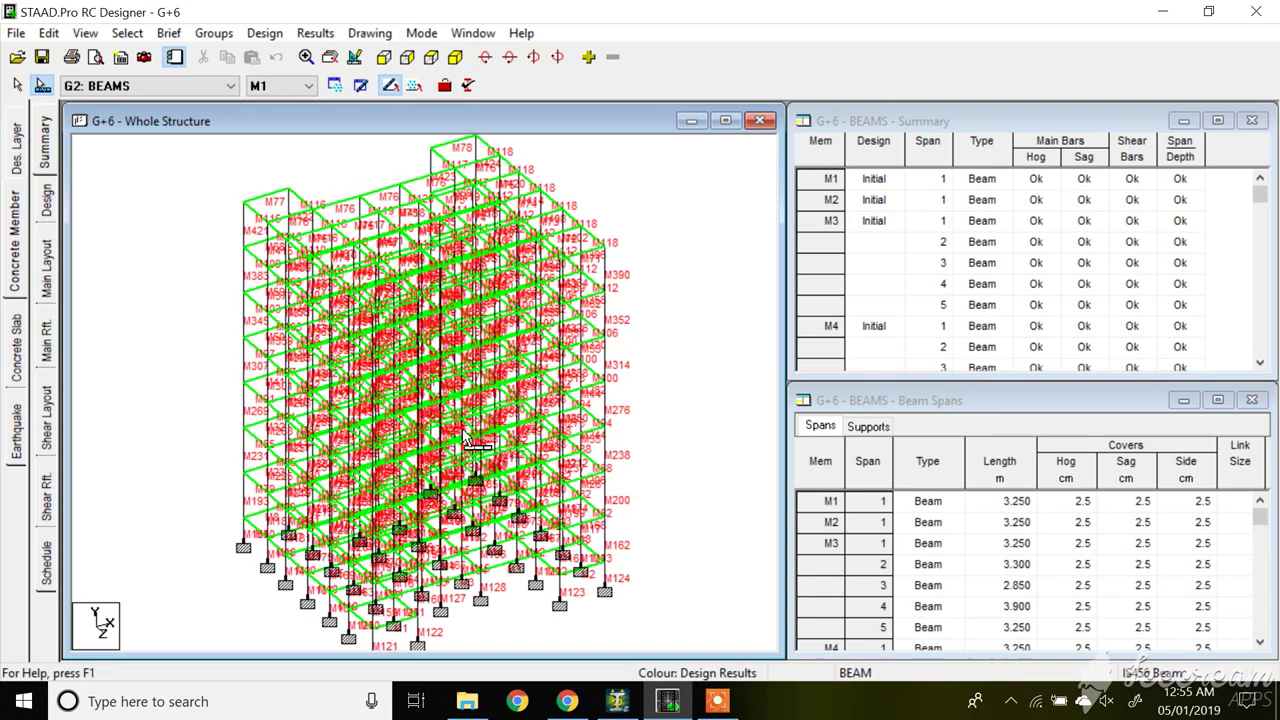
left_click_drag(440, 266, 360, 358)
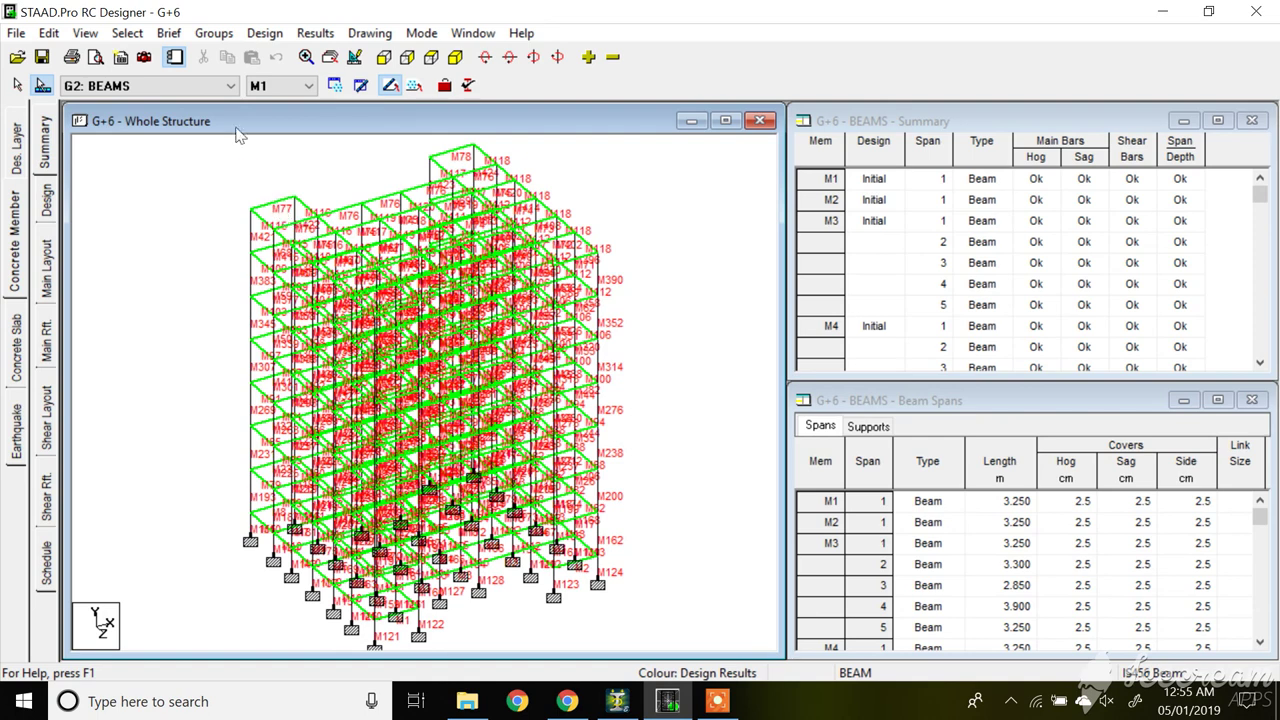
Step: Clear the selected items in the beams' report setup and add Members, Design Group Summary and Main Steel Summary
left_click(121, 57)
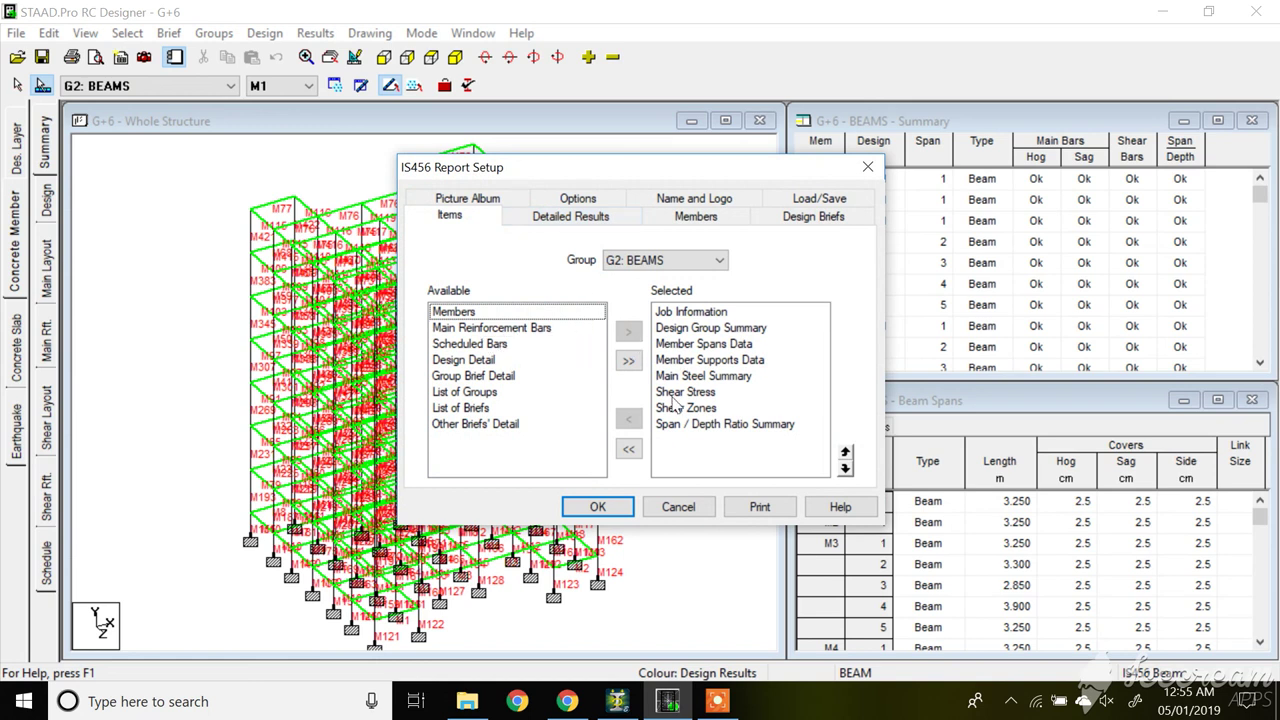
left_click(628, 449)
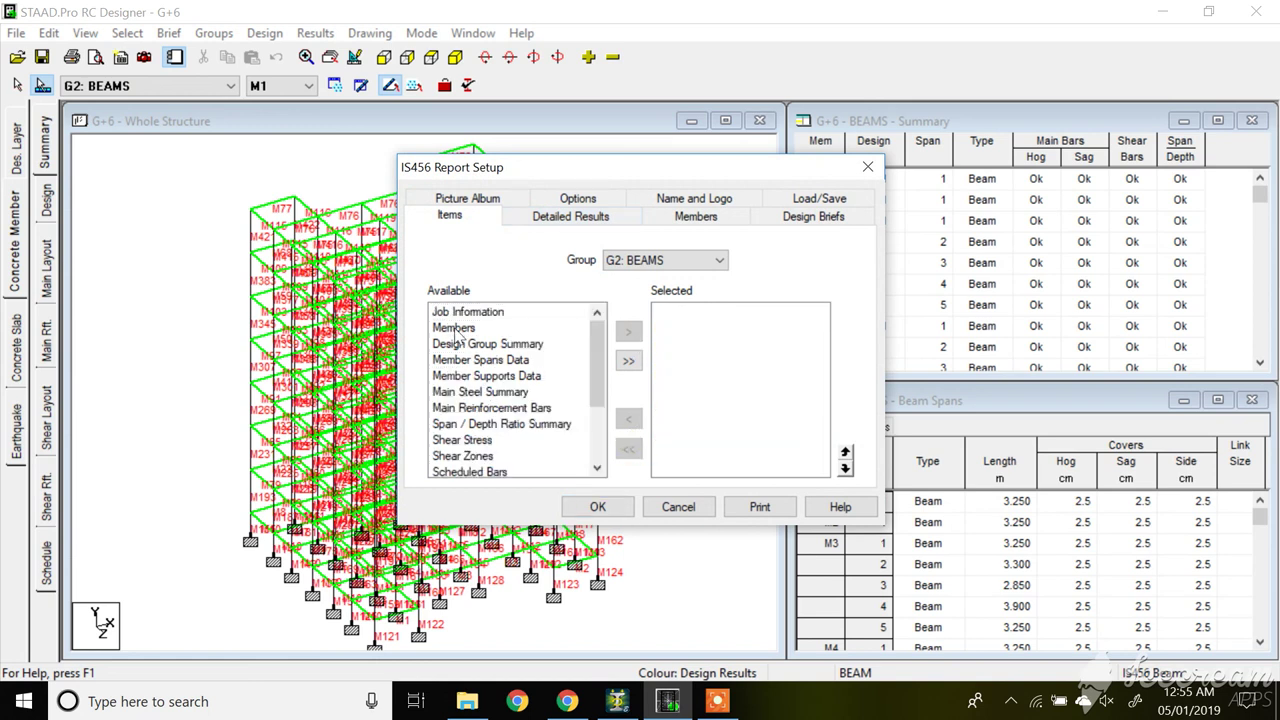
left_click(454, 328)
left_click(628, 331)
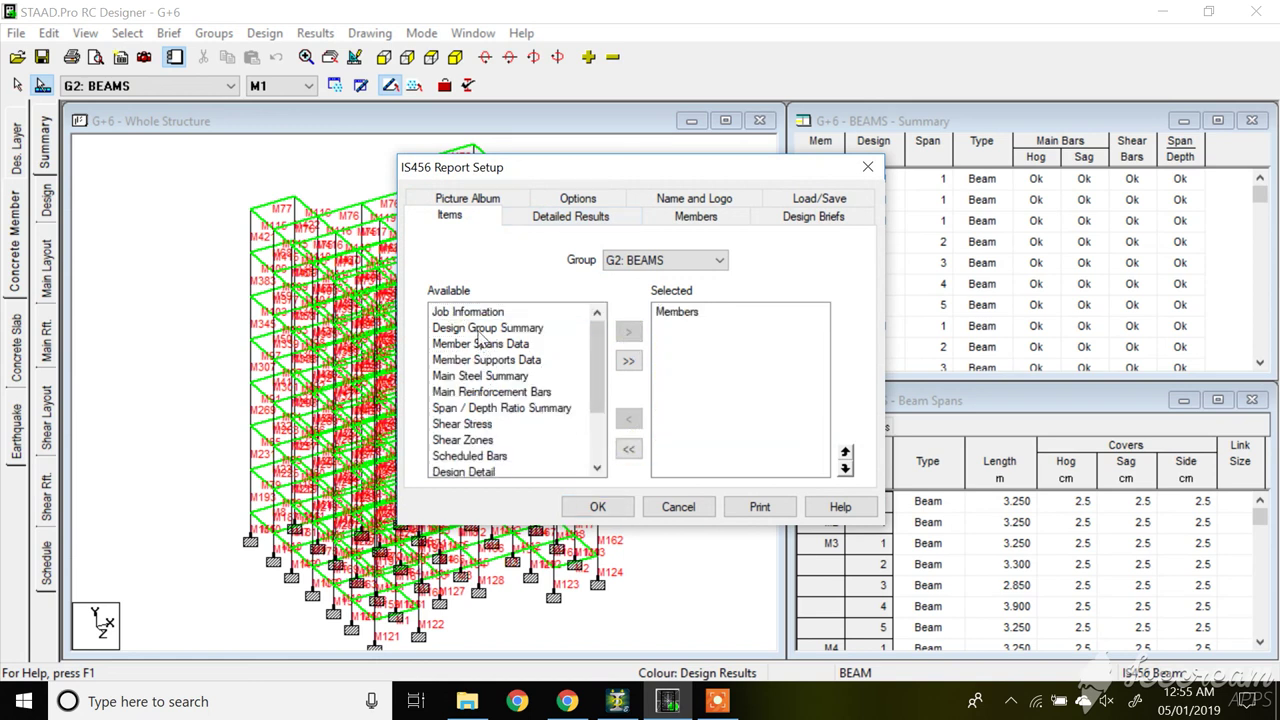
left_click(480, 330)
left_click(628, 331)
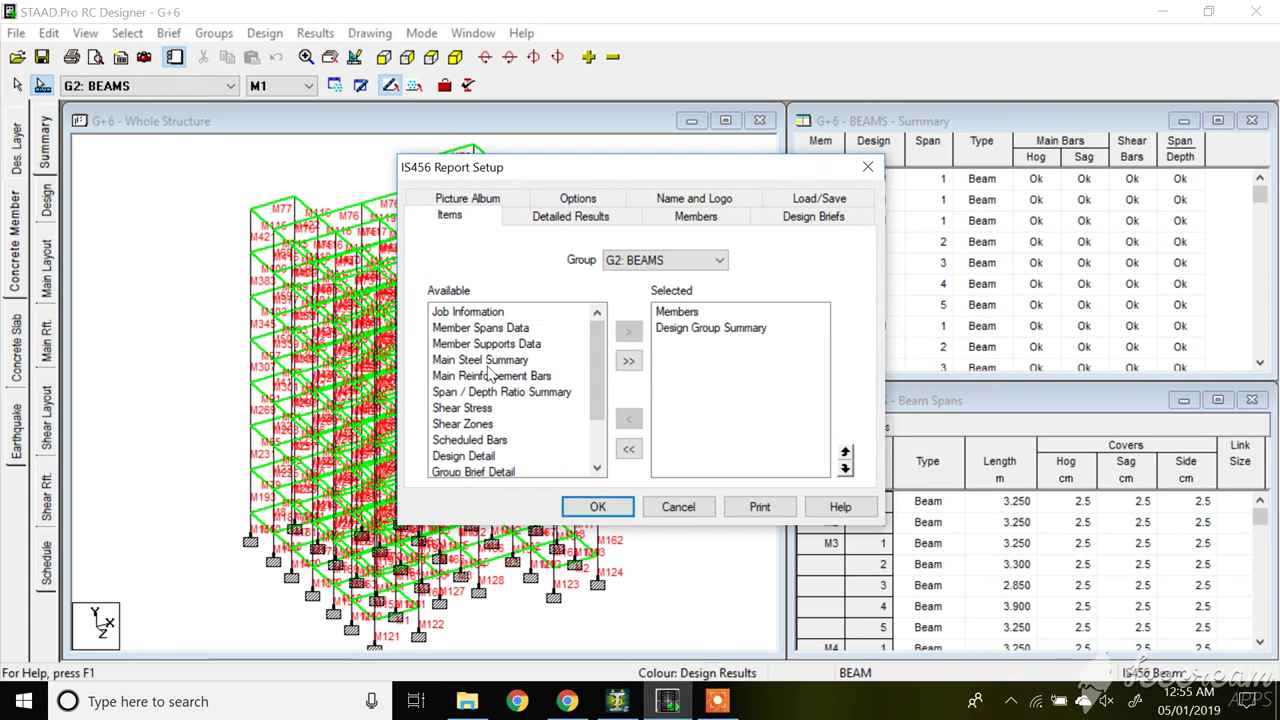
left_click(482, 360)
left_click(628, 331)
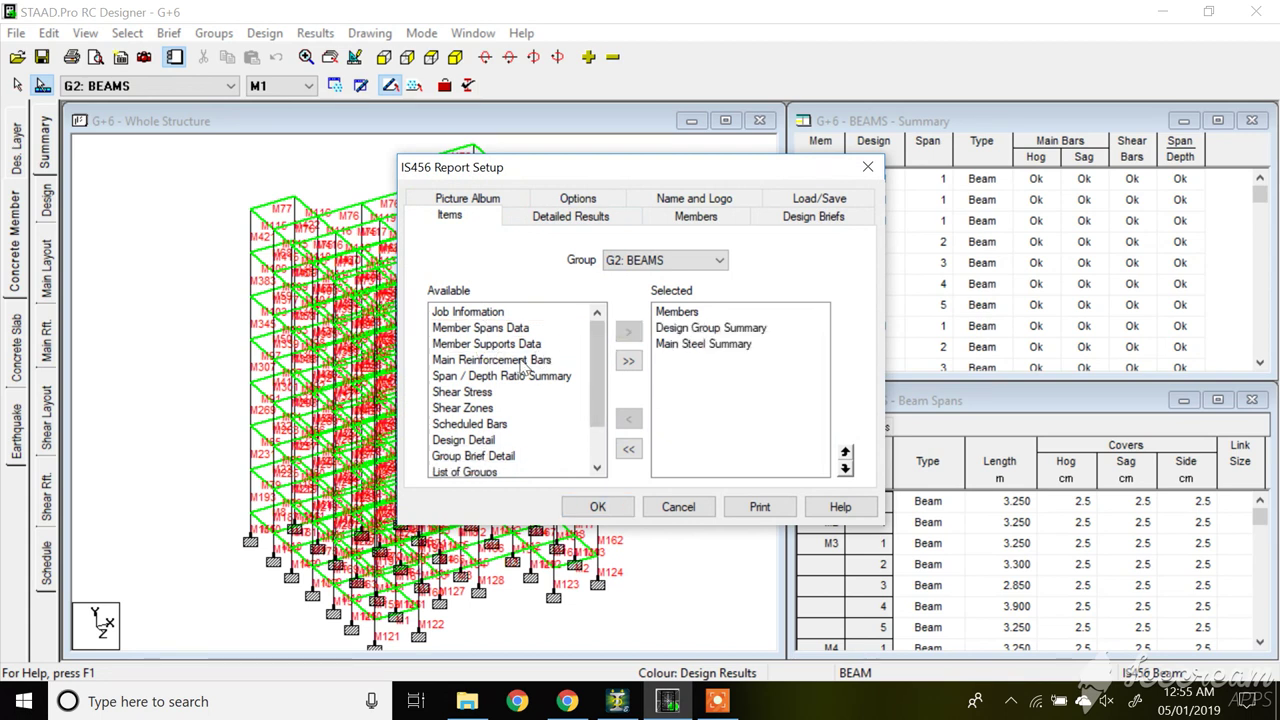
Step: Add Main Reinforcement Bars and Design Detail to the report items and accept the report setup
left_click(520, 362)
left_click(628, 331)
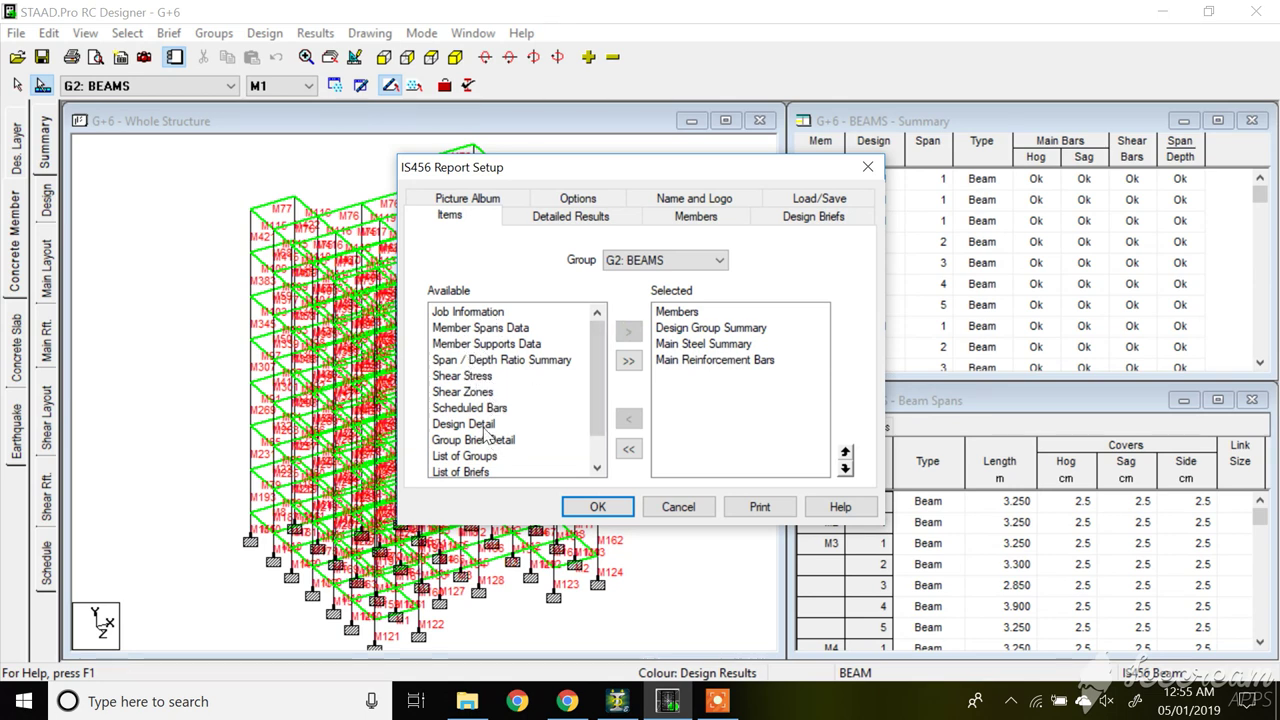
left_click(468, 424)
left_click(628, 331)
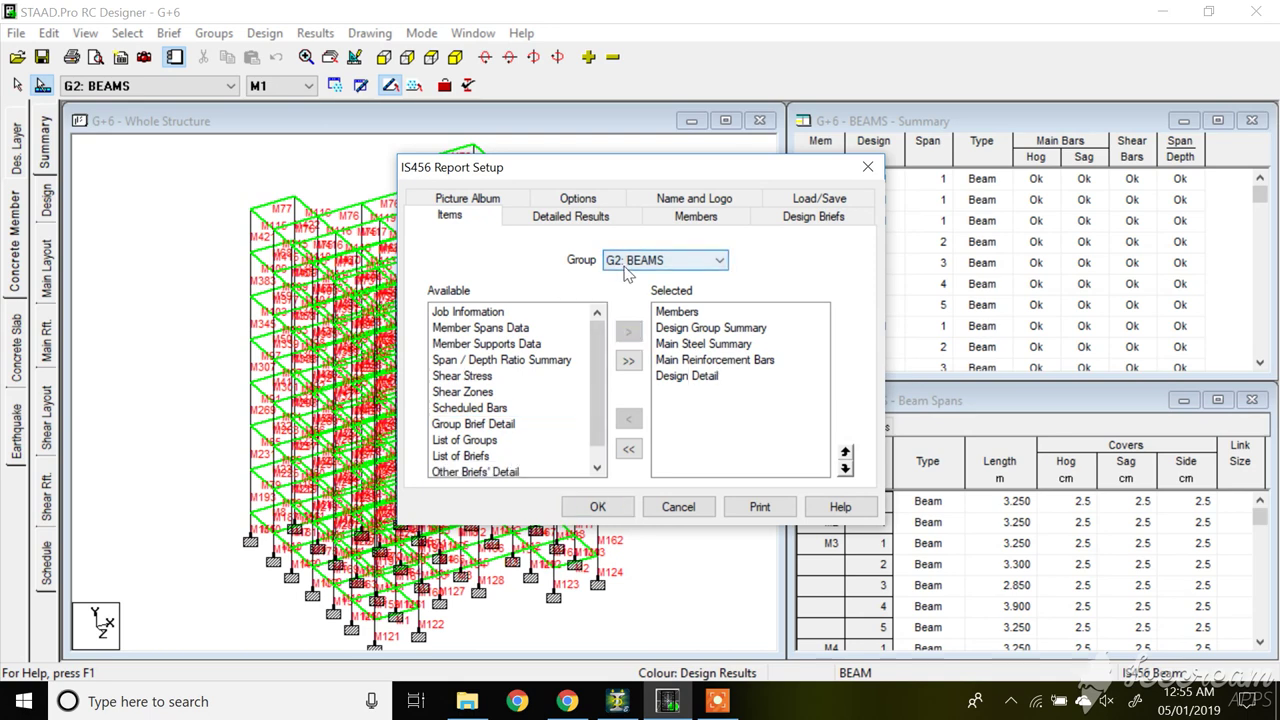
left_click(598, 507)
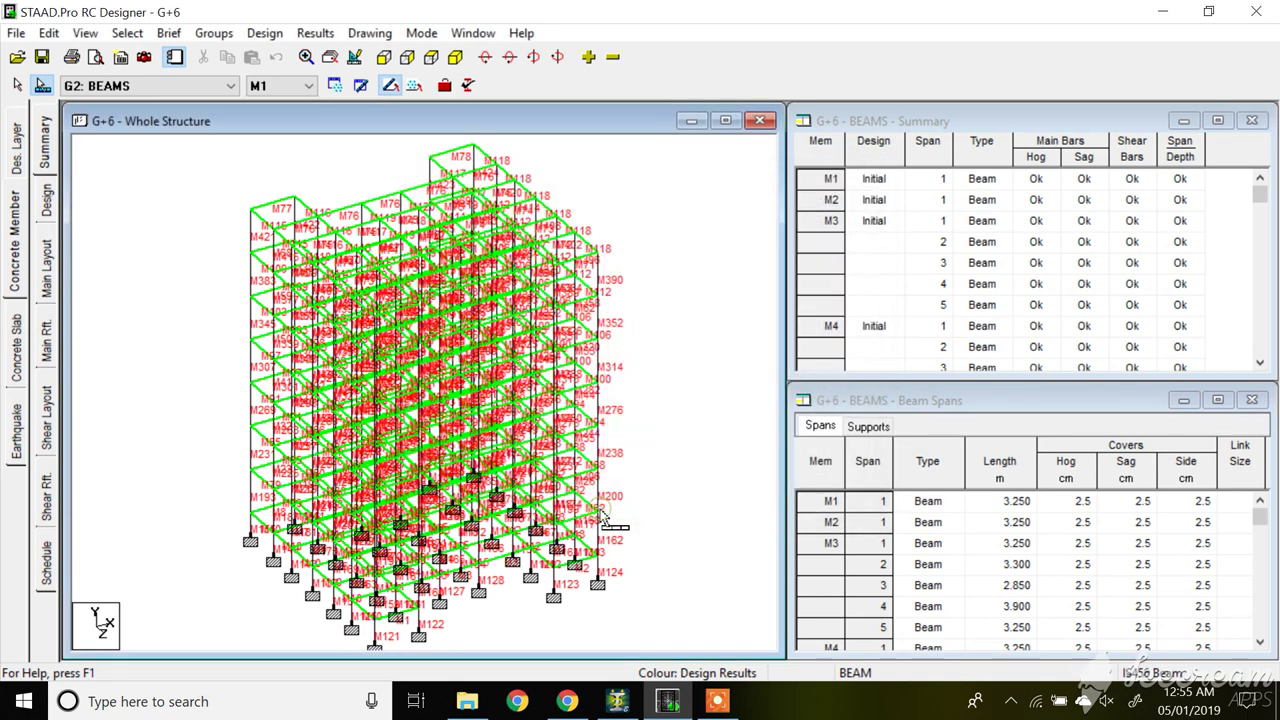
Step: Print the complete beam design report with the Adobe PDF printer, saving it on the Desktop as G+6
left_click(72, 58)
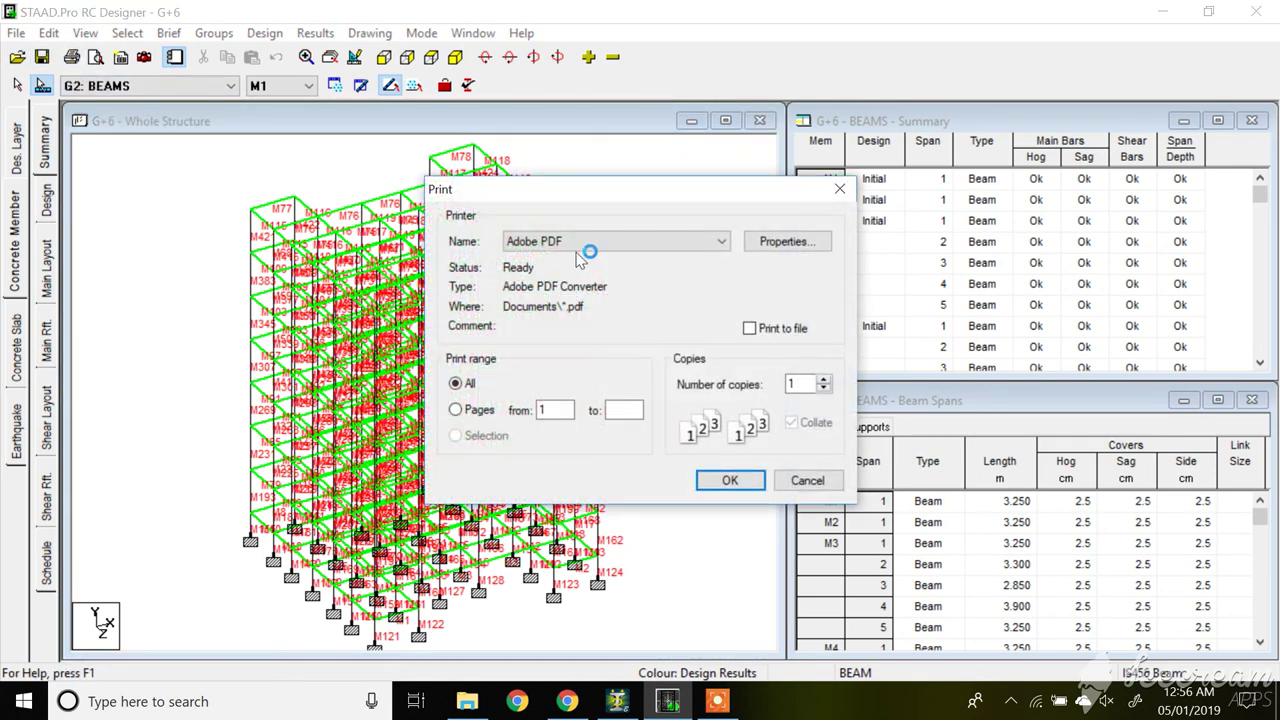
left_click(715, 482)
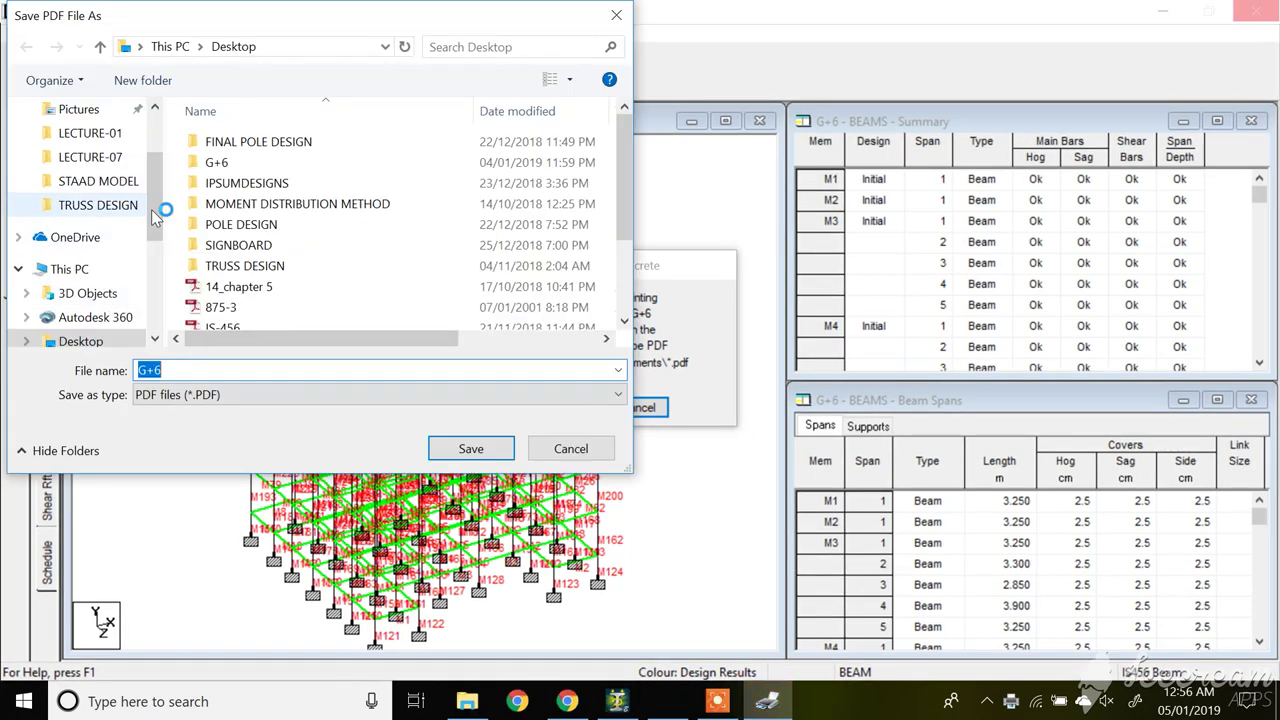
scroll(166, 160, "up", 2)
left_click(96, 152)
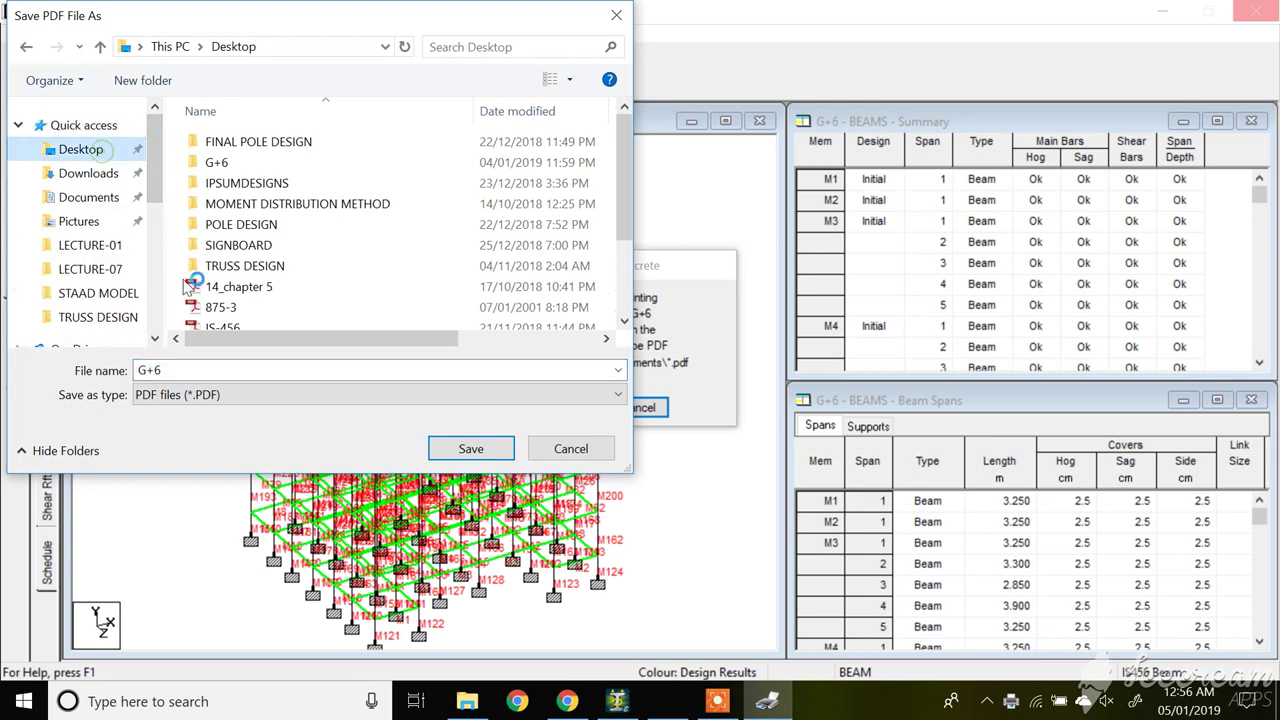
left_click(445, 450)
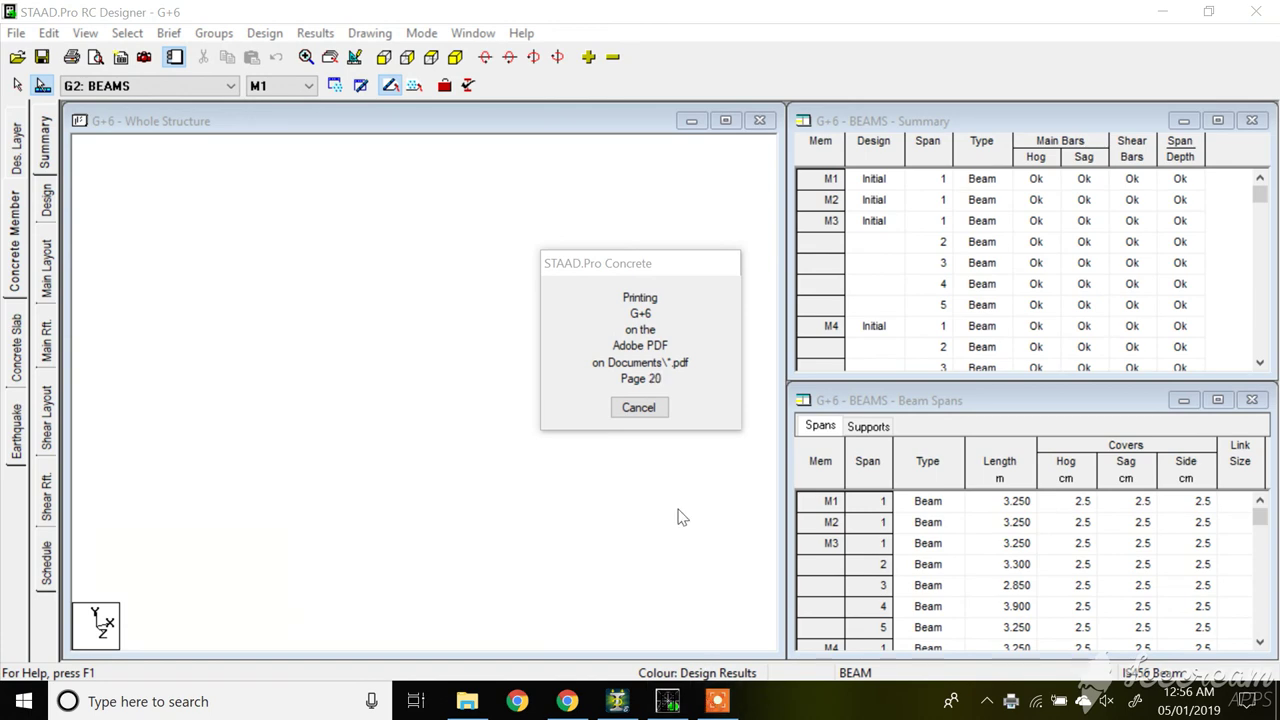
left_click(718, 703)
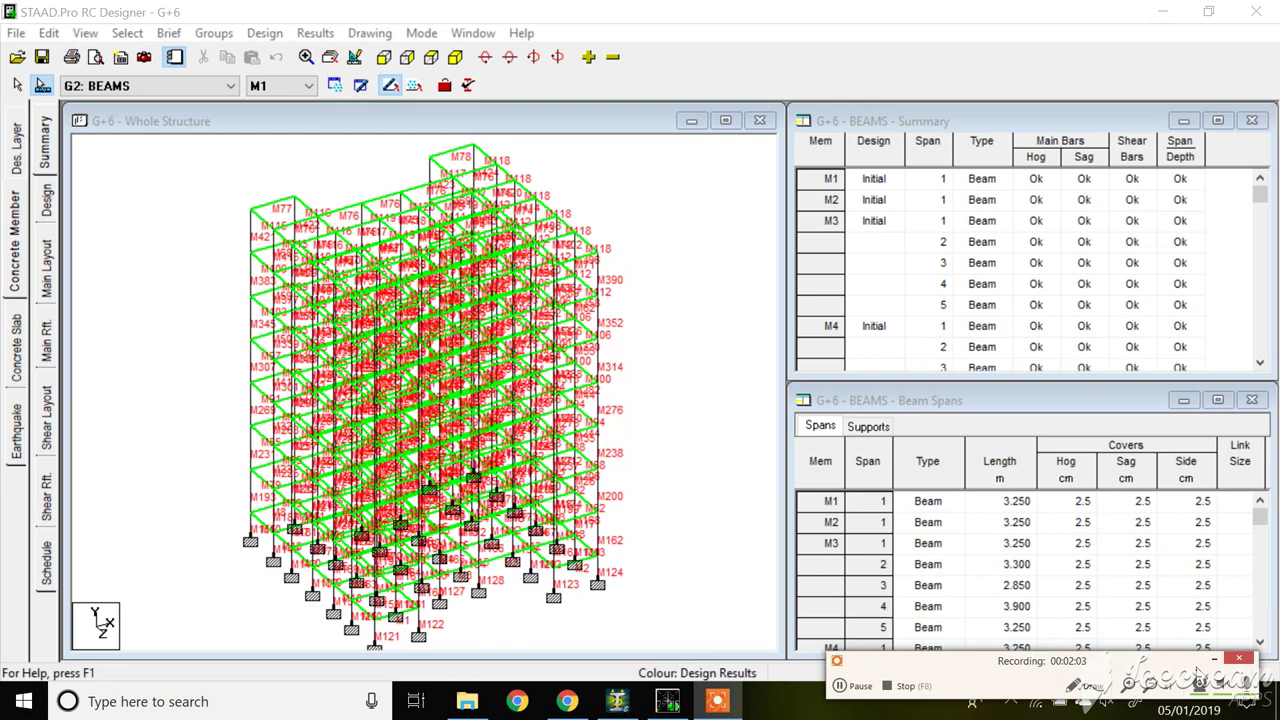
left_click(1213, 658)
left_click(1162, 14)
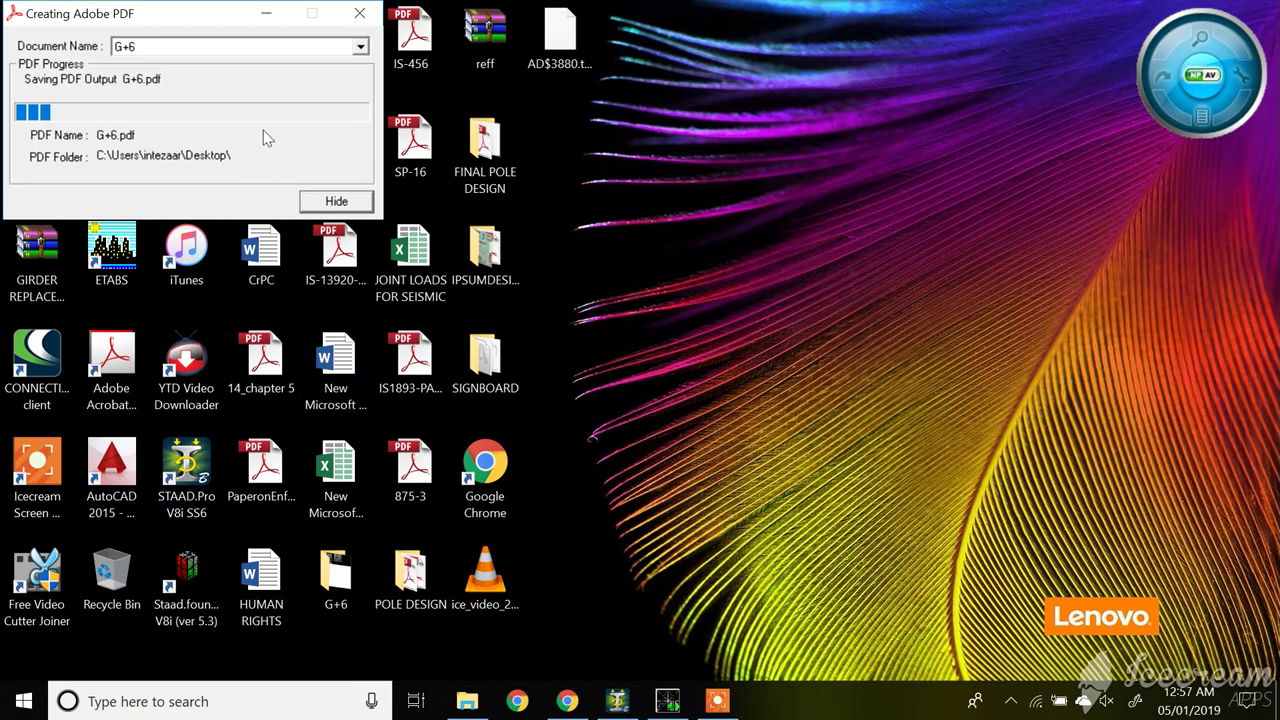
left_click(667, 701)
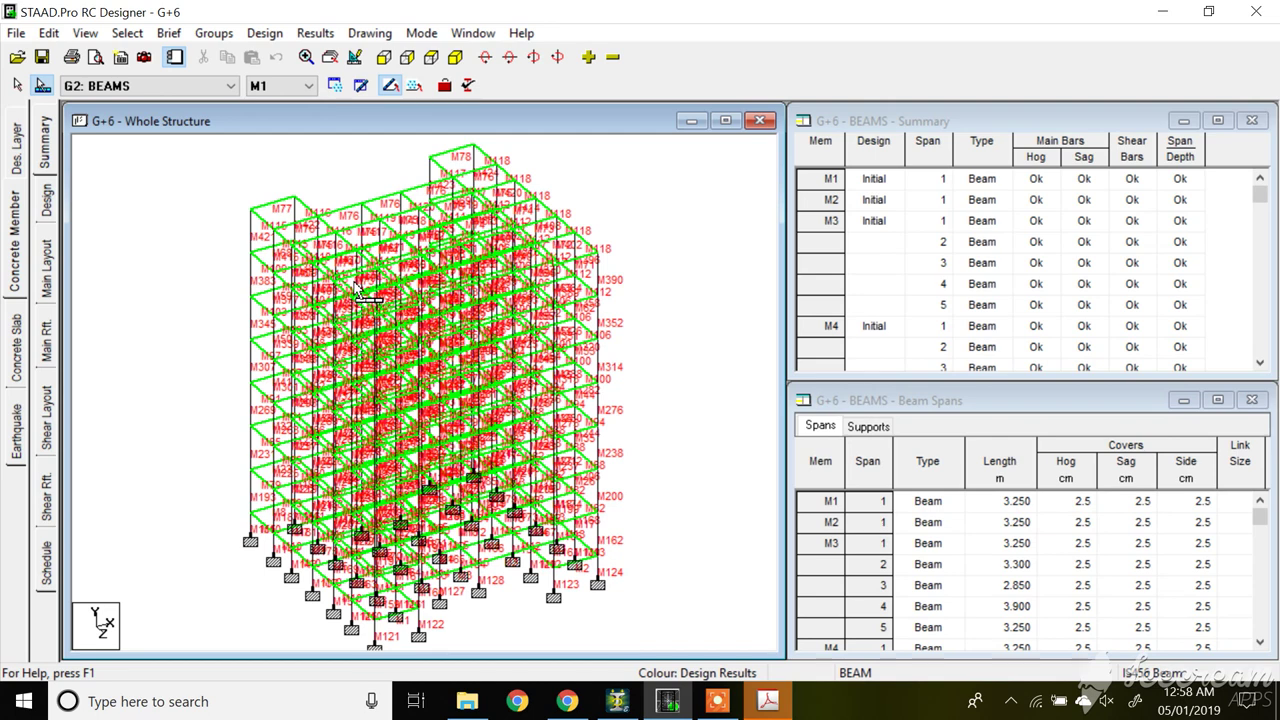
Step: View the G+6.pdf report at page width in Adobe Acrobat Pro and return to STAAD.Pro RC Designer
left_click(768, 701)
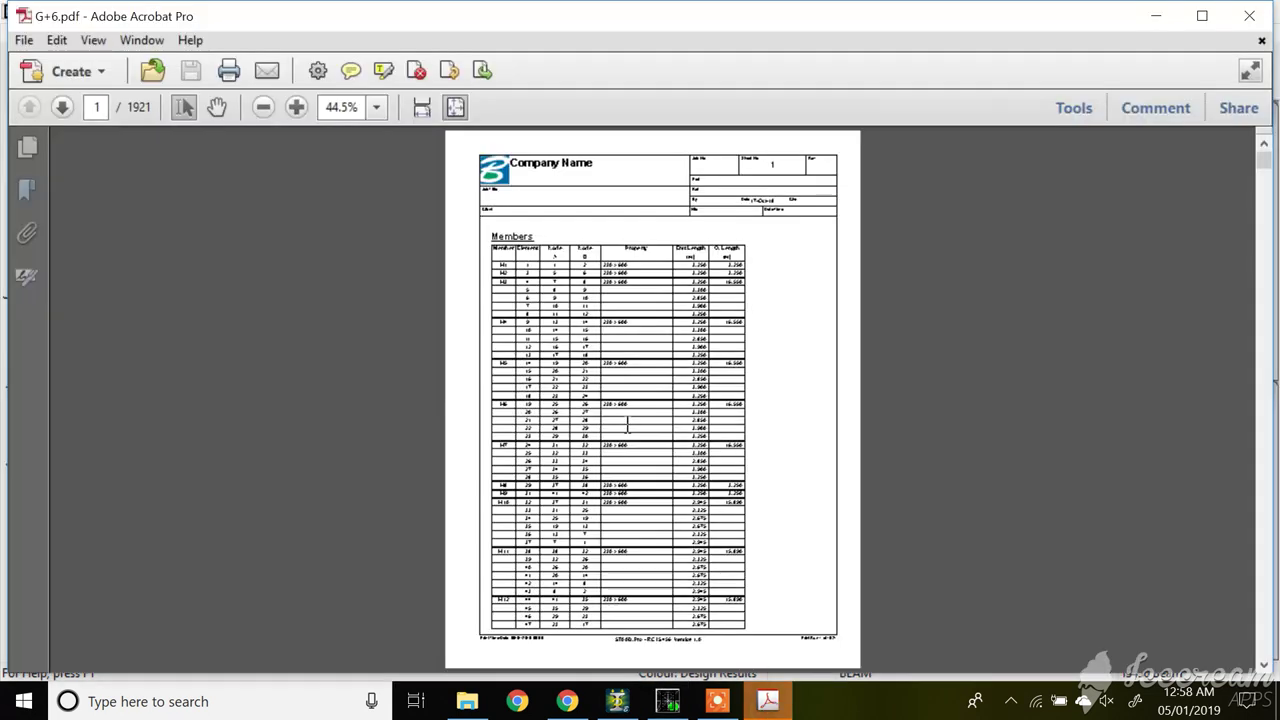
left_click(421, 107)
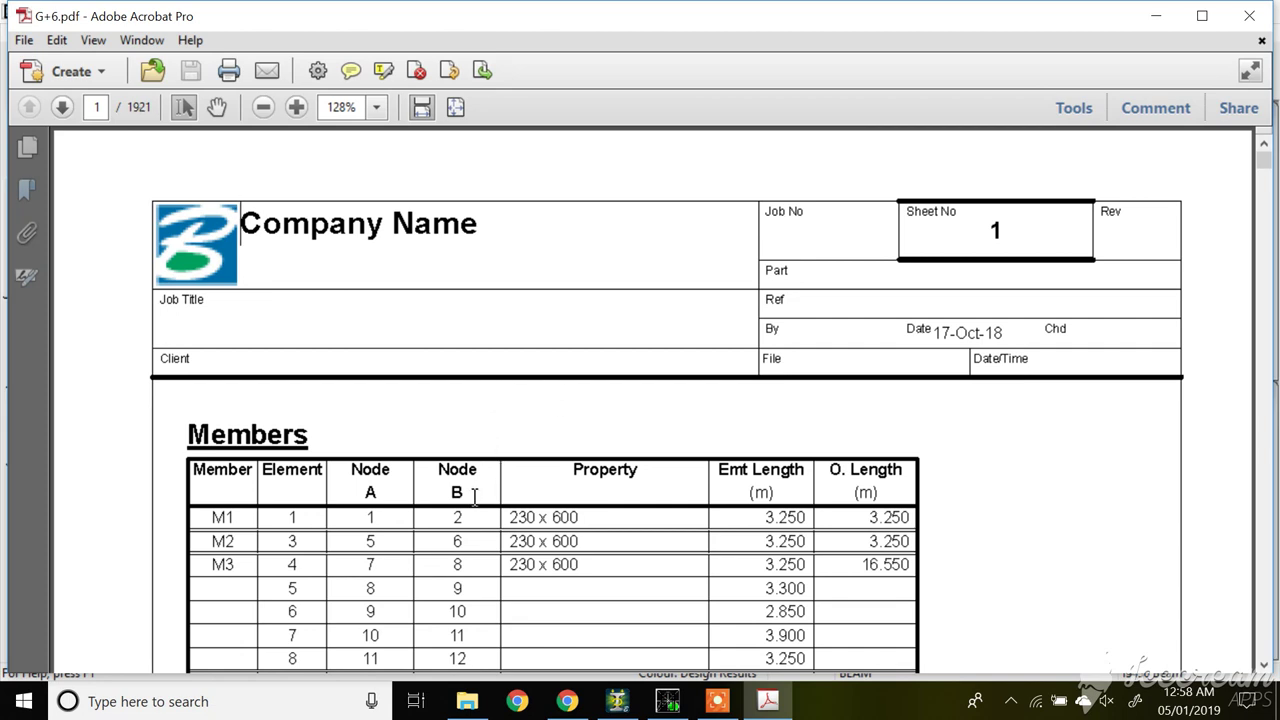
left_click(652, 705)
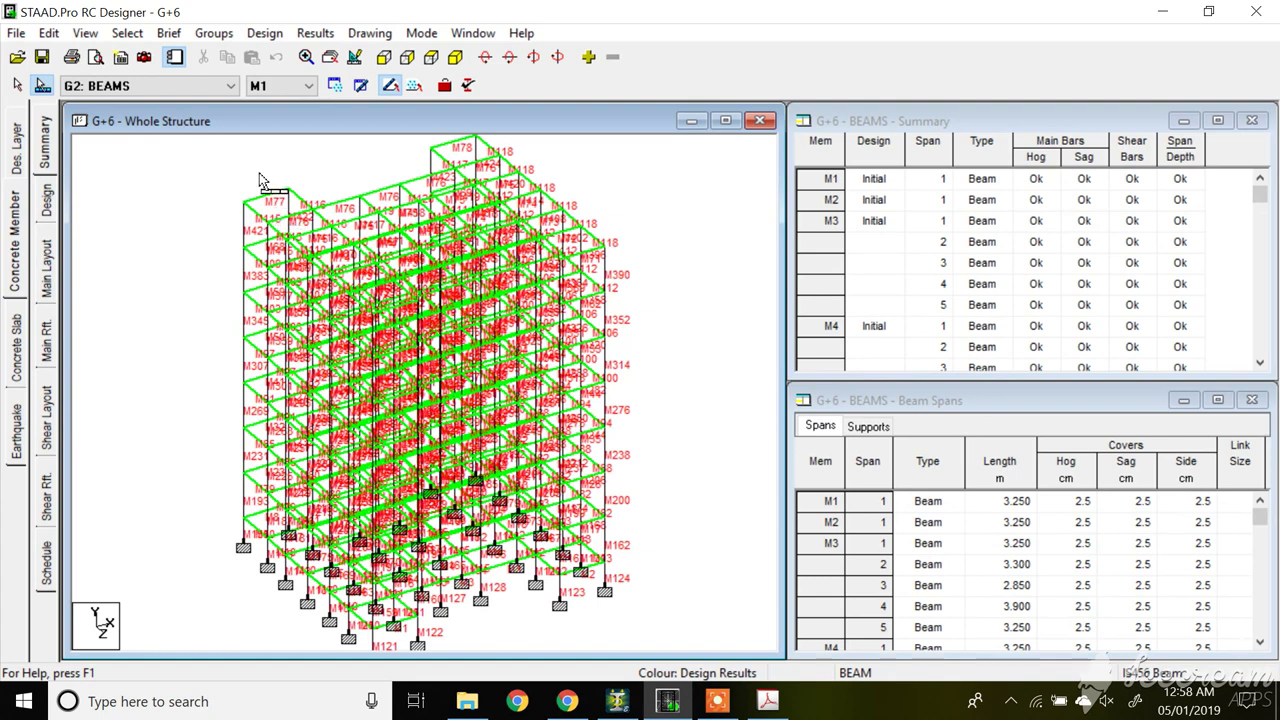
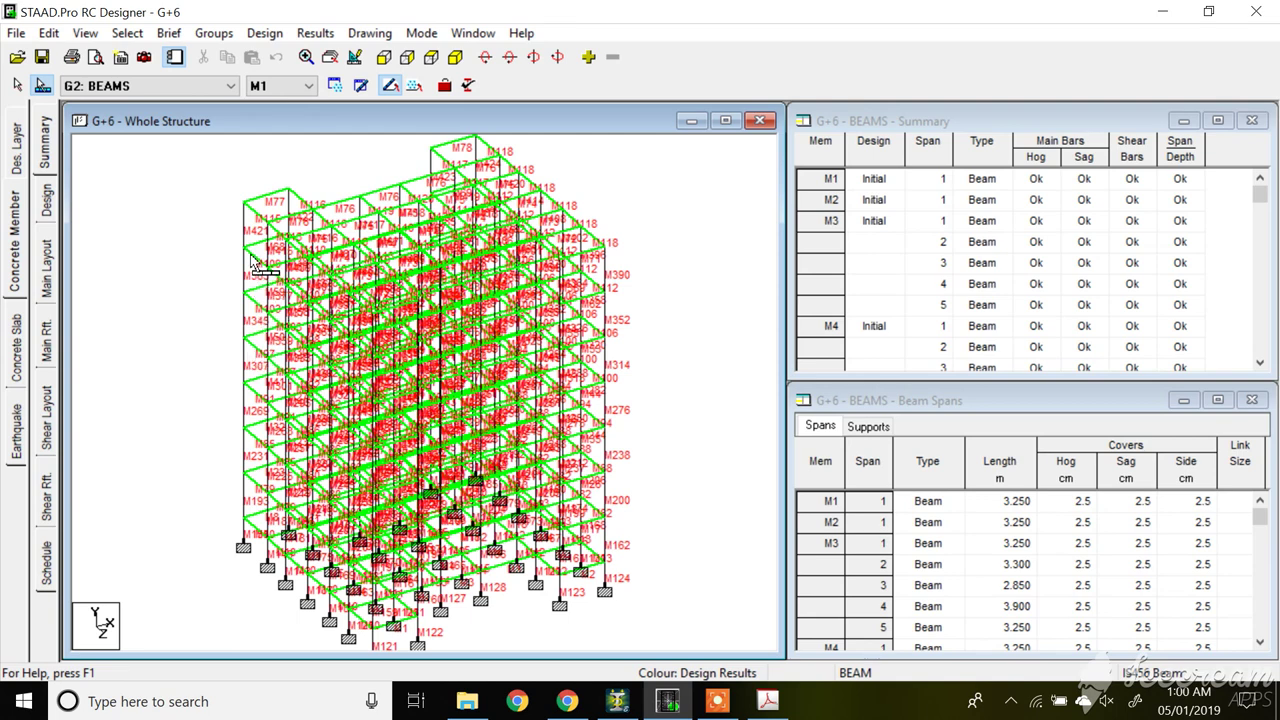
Step: Highlight beams at different storeys along one corner of the frame individually, including M77, M68, M79, M85, M97 and M103, to examine their design summary
left_click(258, 313)
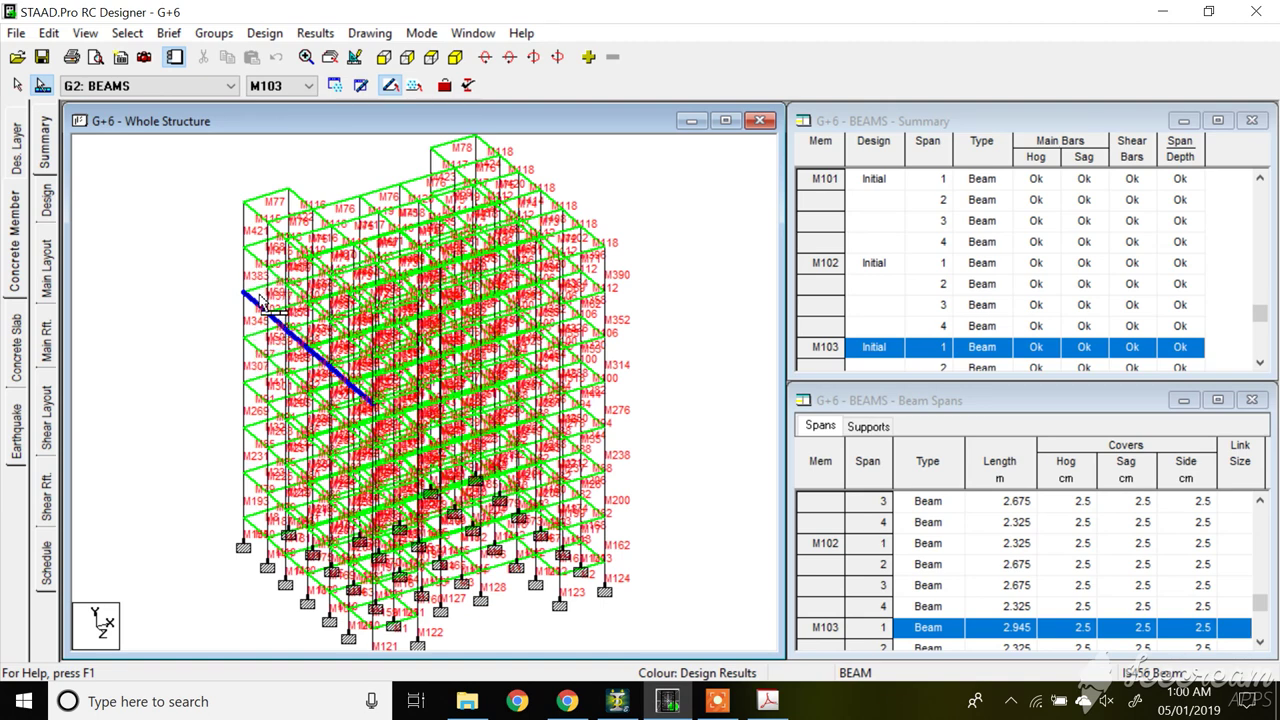
left_click(265, 197)
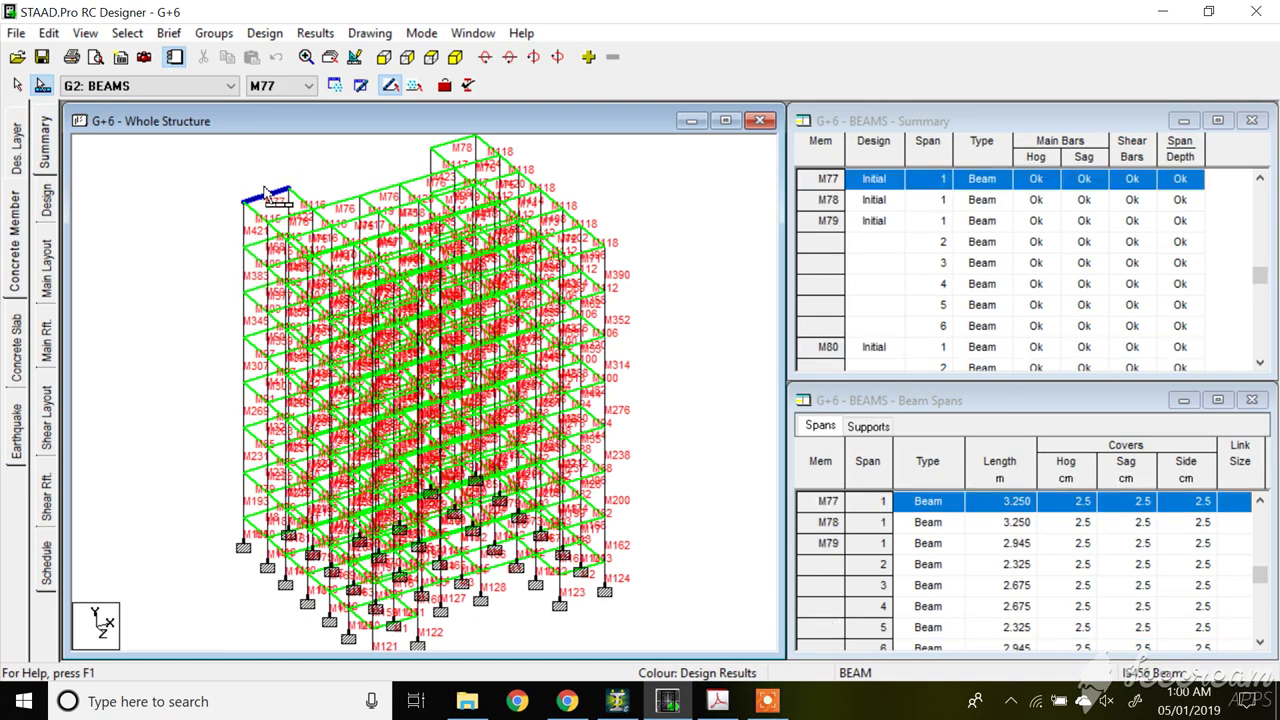
left_click(256, 247)
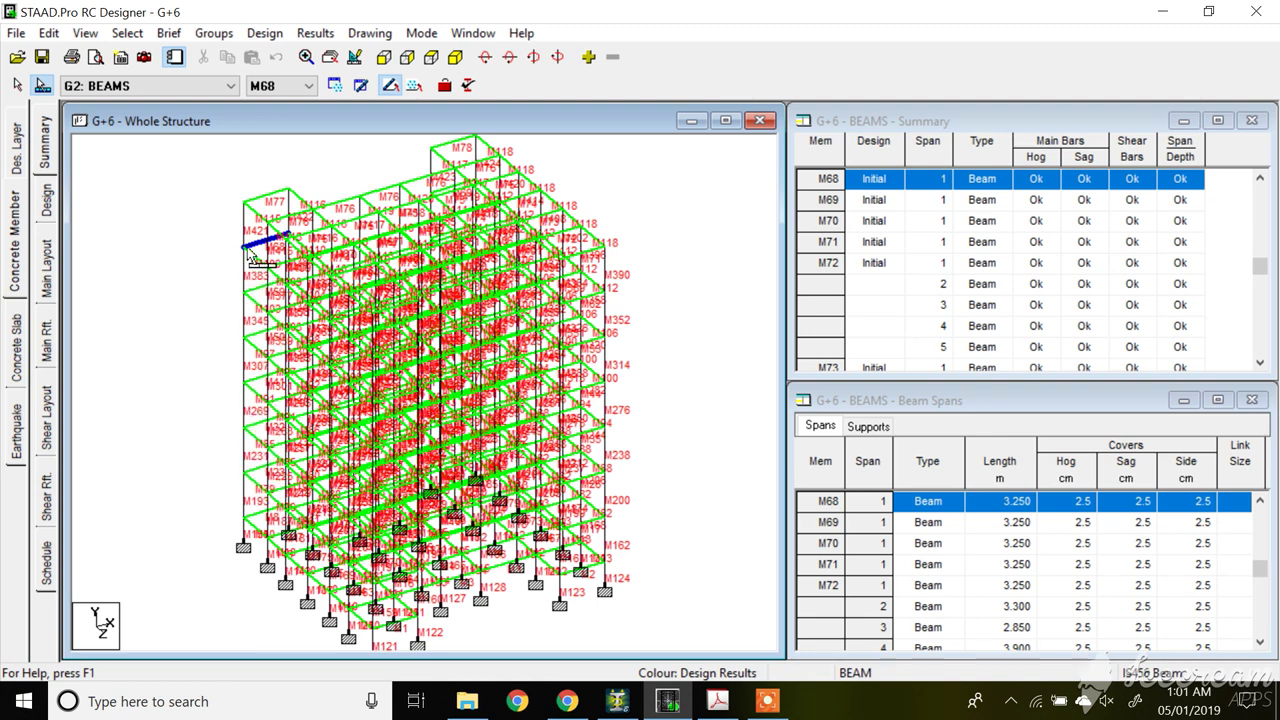
left_click(257, 490)
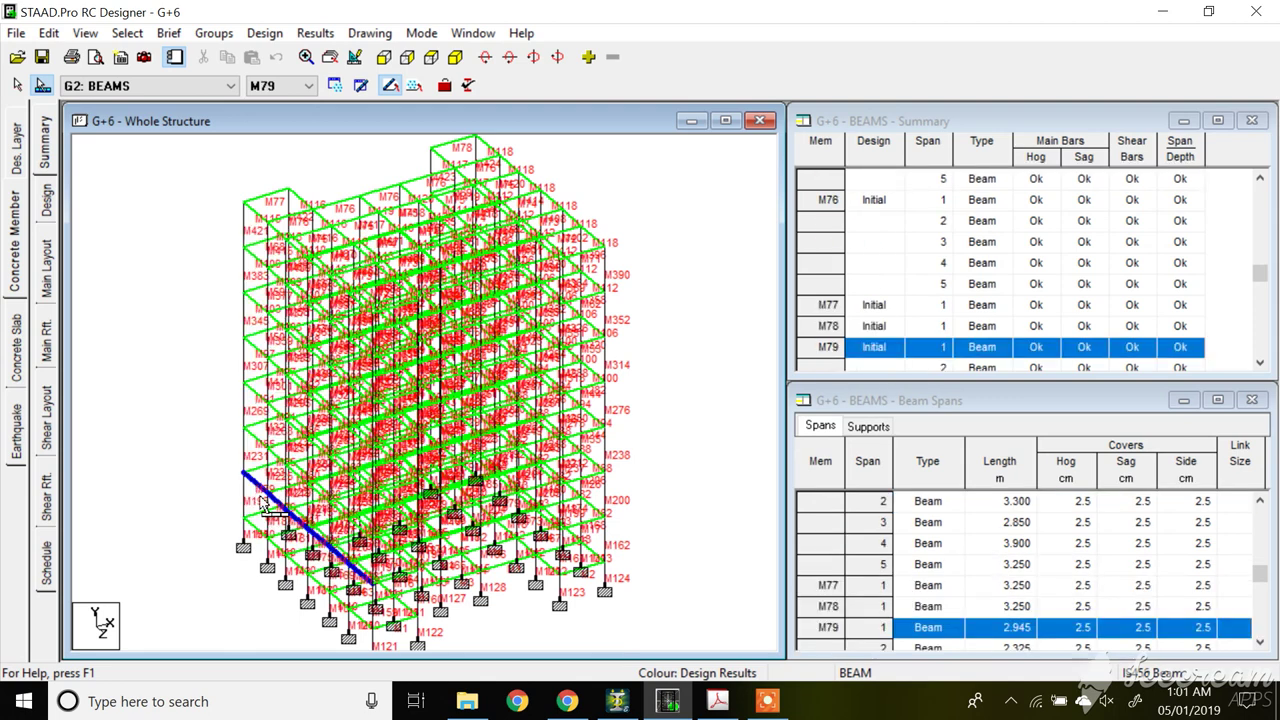
left_click(262, 443)
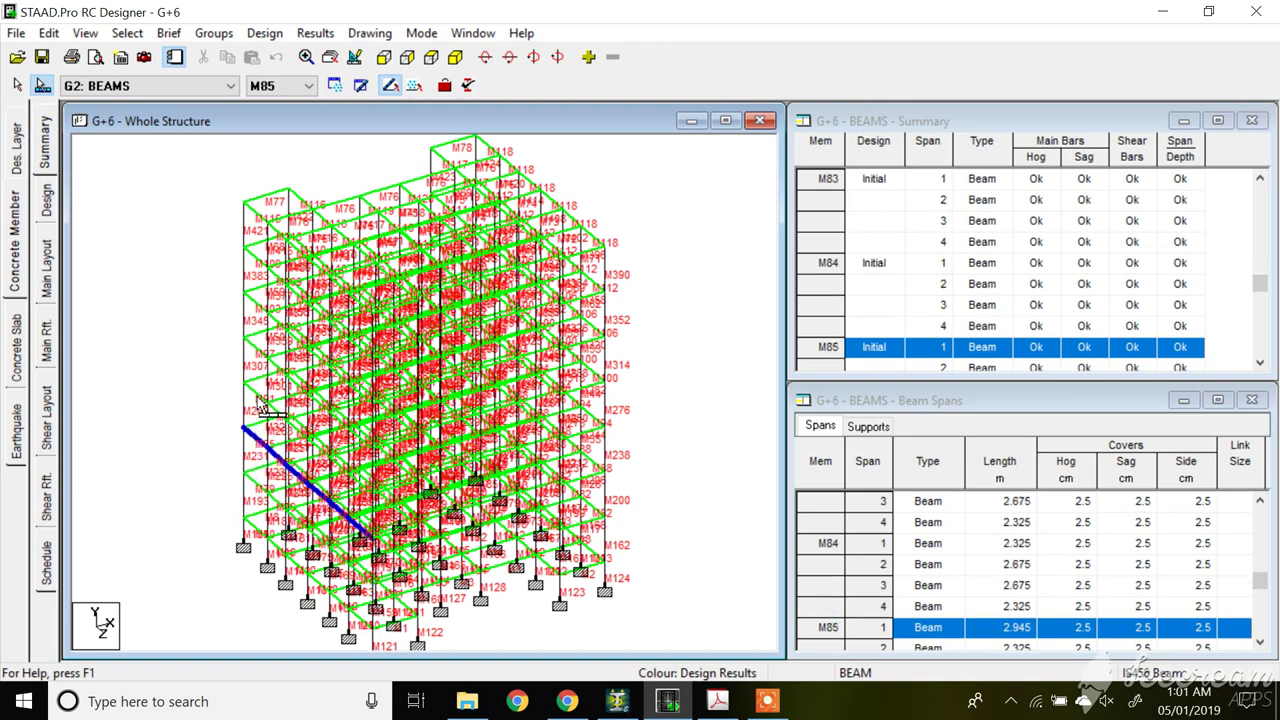
left_click(264, 392)
left_click(268, 360)
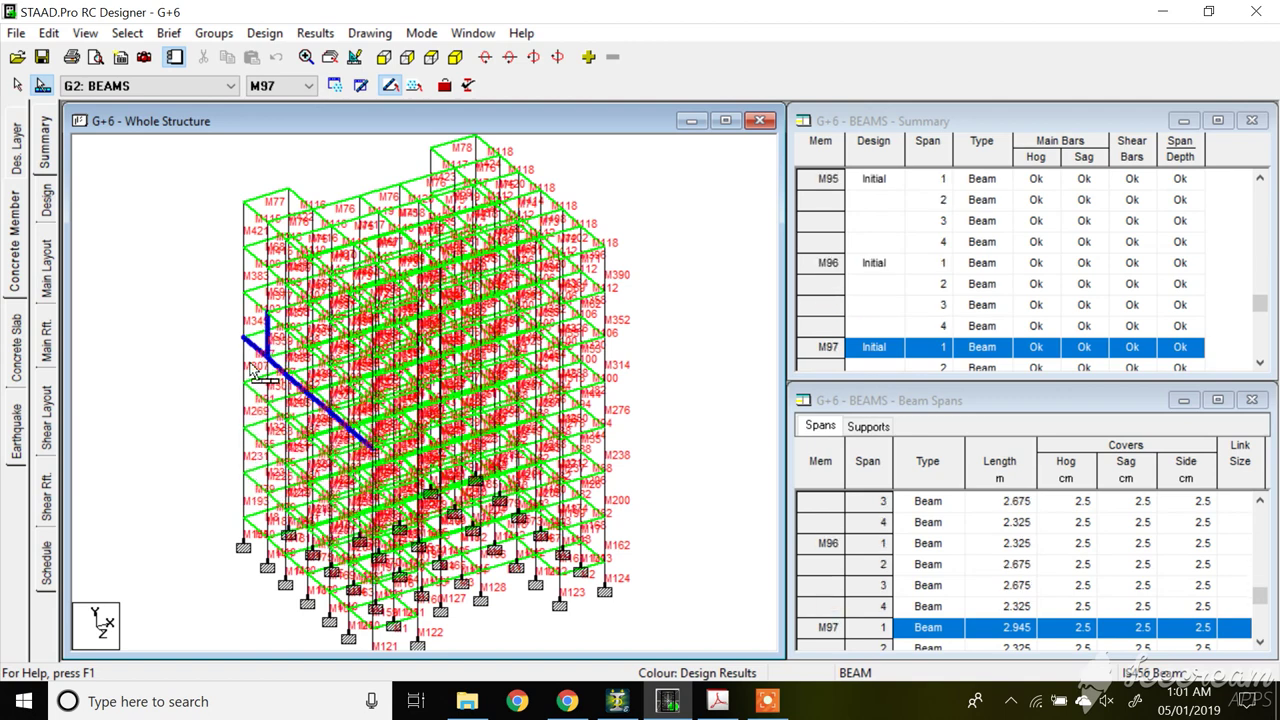
left_click(260, 308)
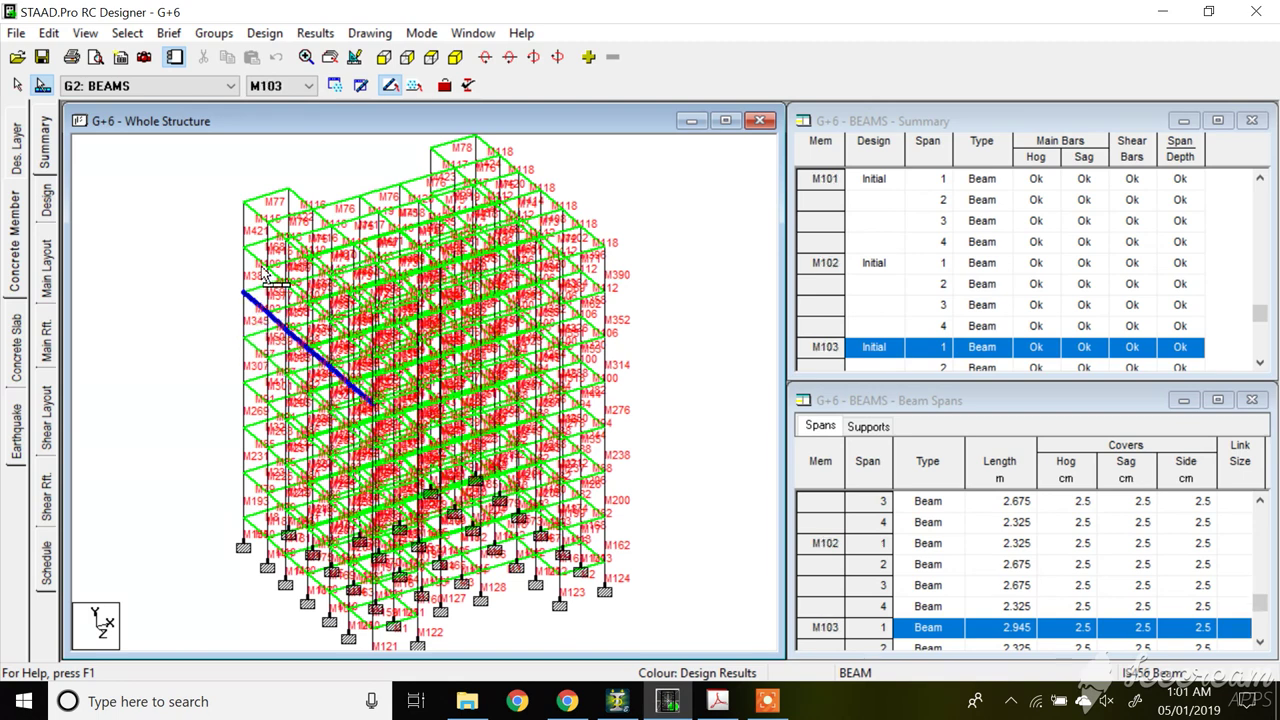
Step: Highlight beams M109, M115 and the base-level M10 along the same corner individually to examine their design summary
left_click(262, 258)
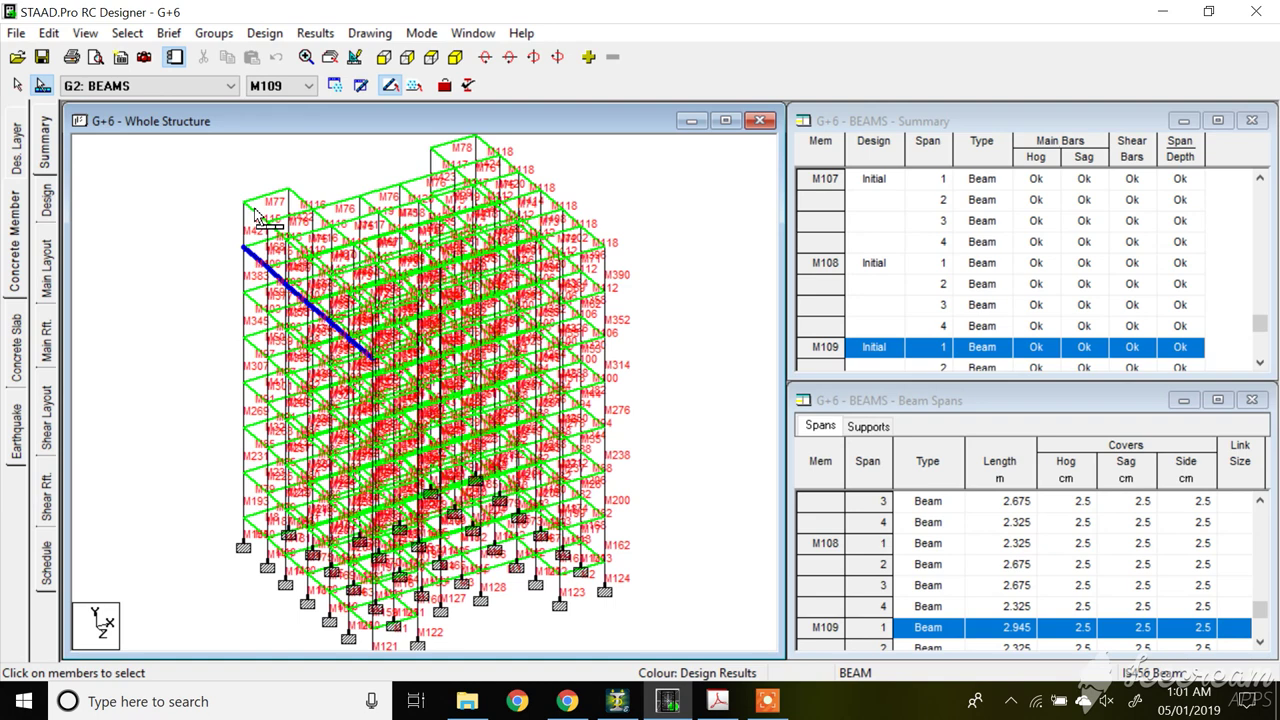
left_click(256, 214)
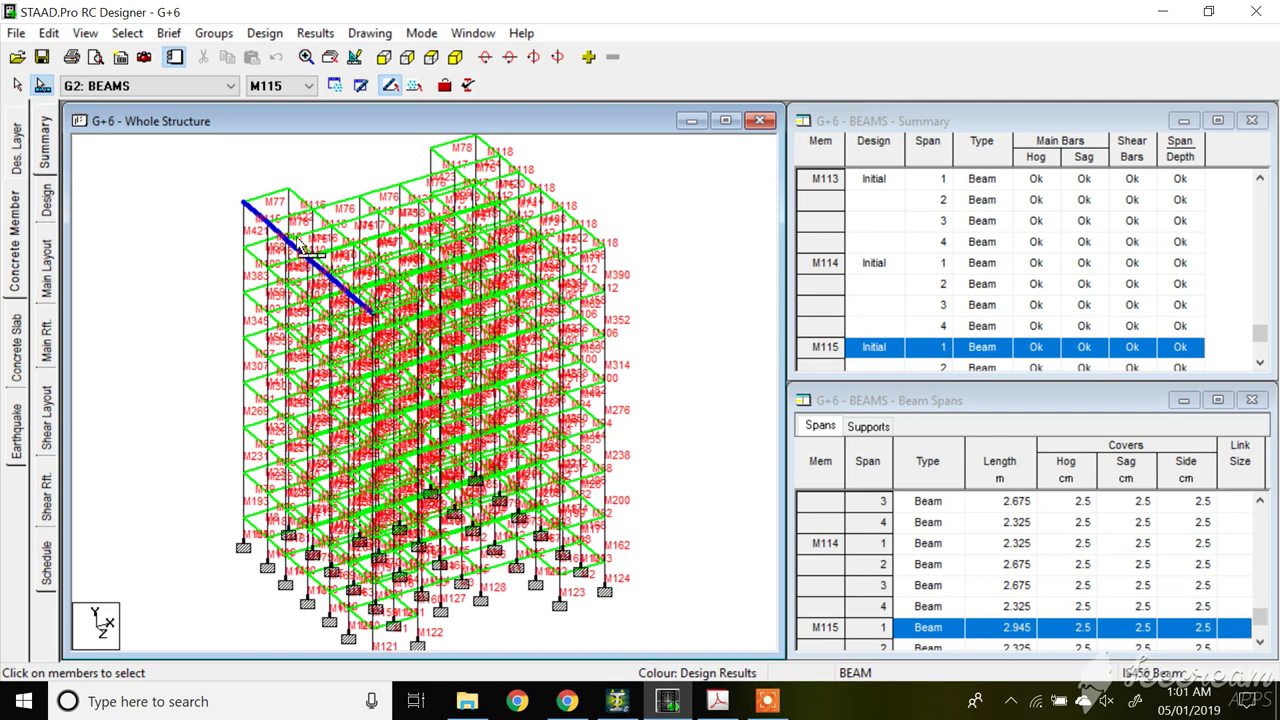
left_click(261, 535)
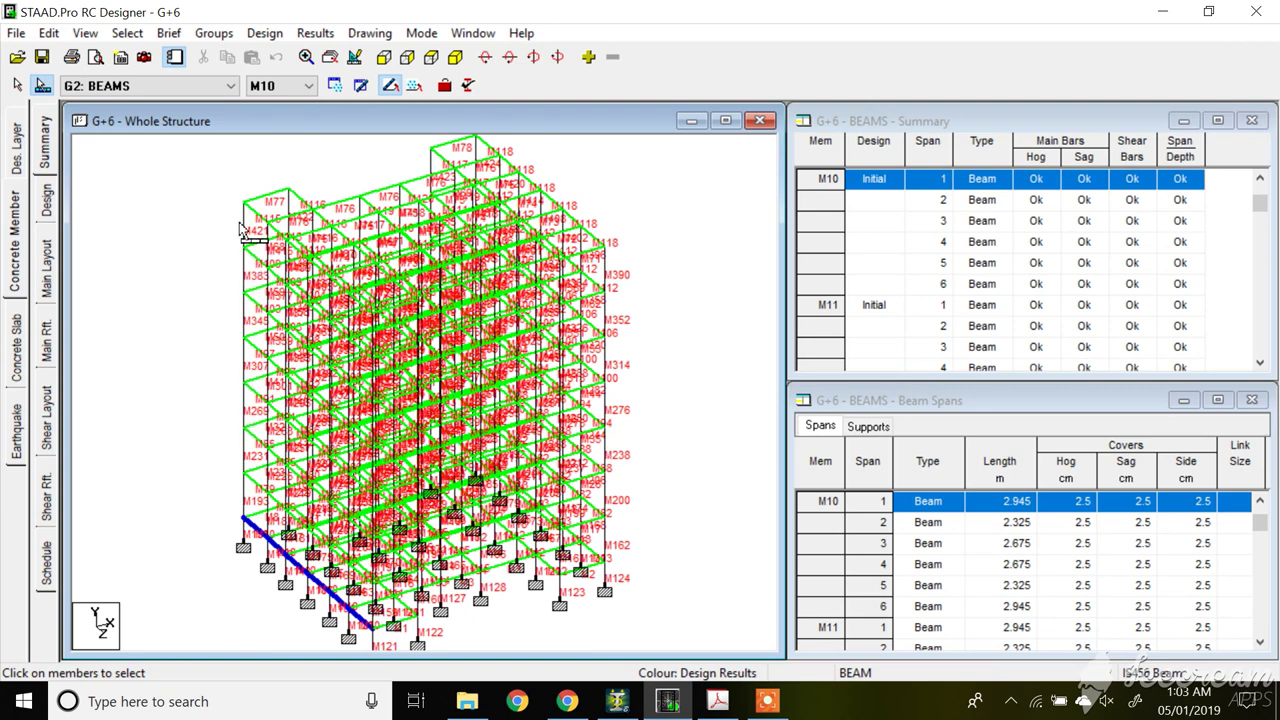
Step: Highlight upper-storey members M76, M116, M117 and M69 individually to examine their span and design summaries
left_click(316, 214)
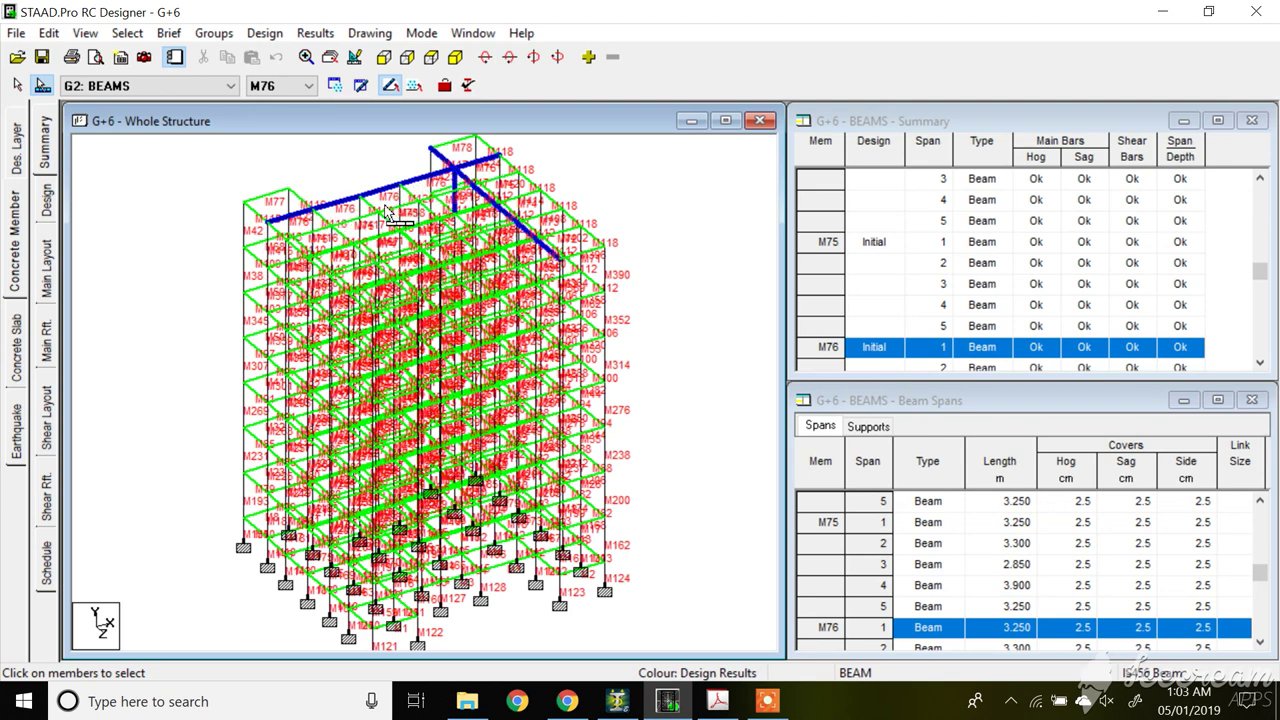
left_click(317, 226)
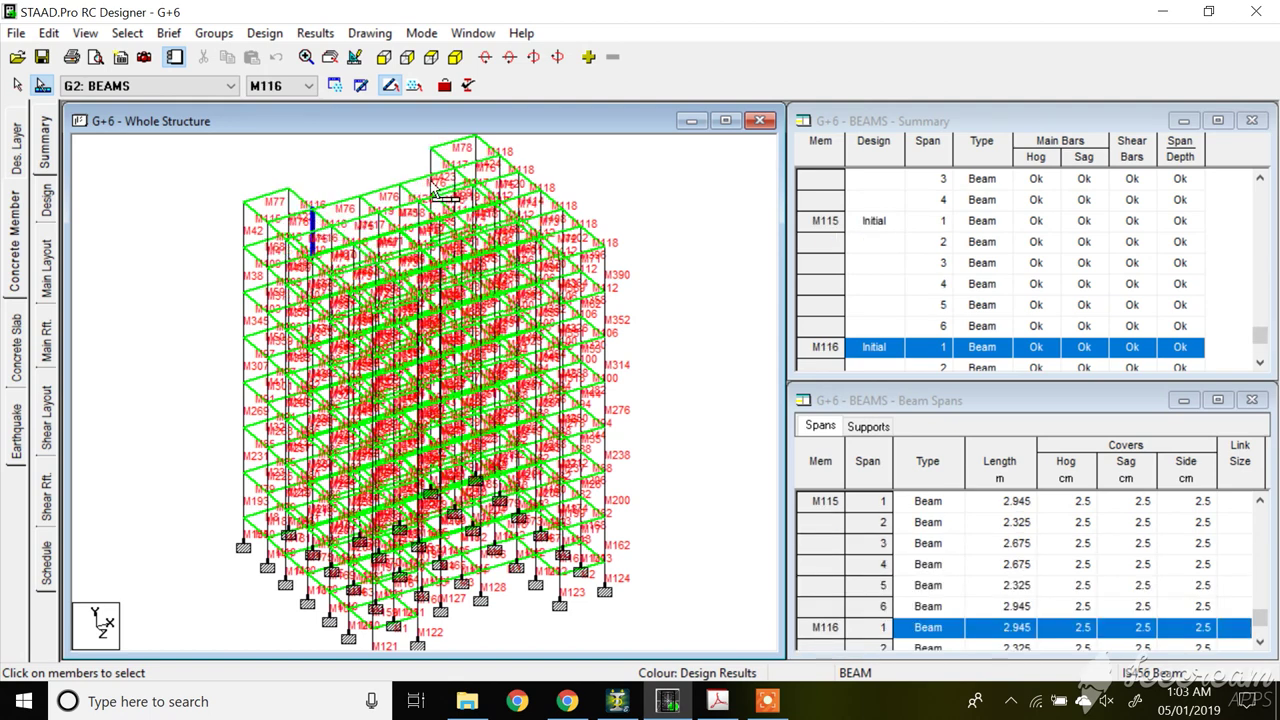
left_click(456, 178)
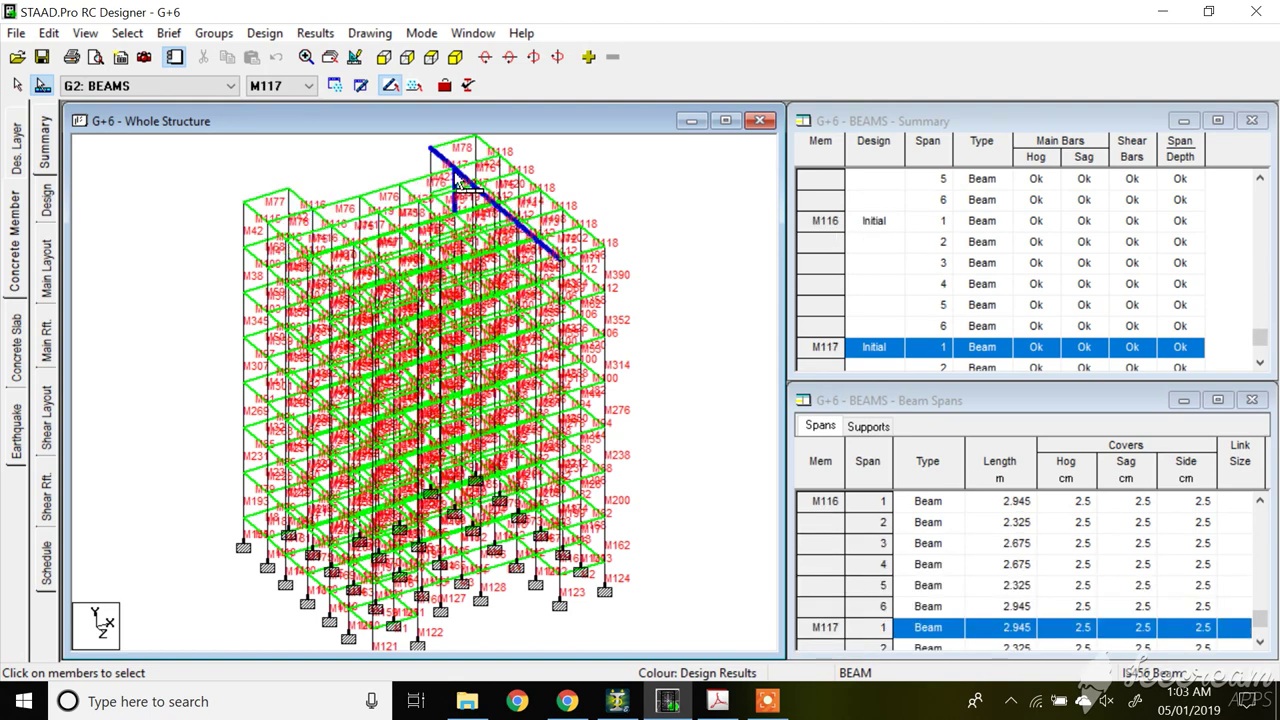
left_click(456, 177)
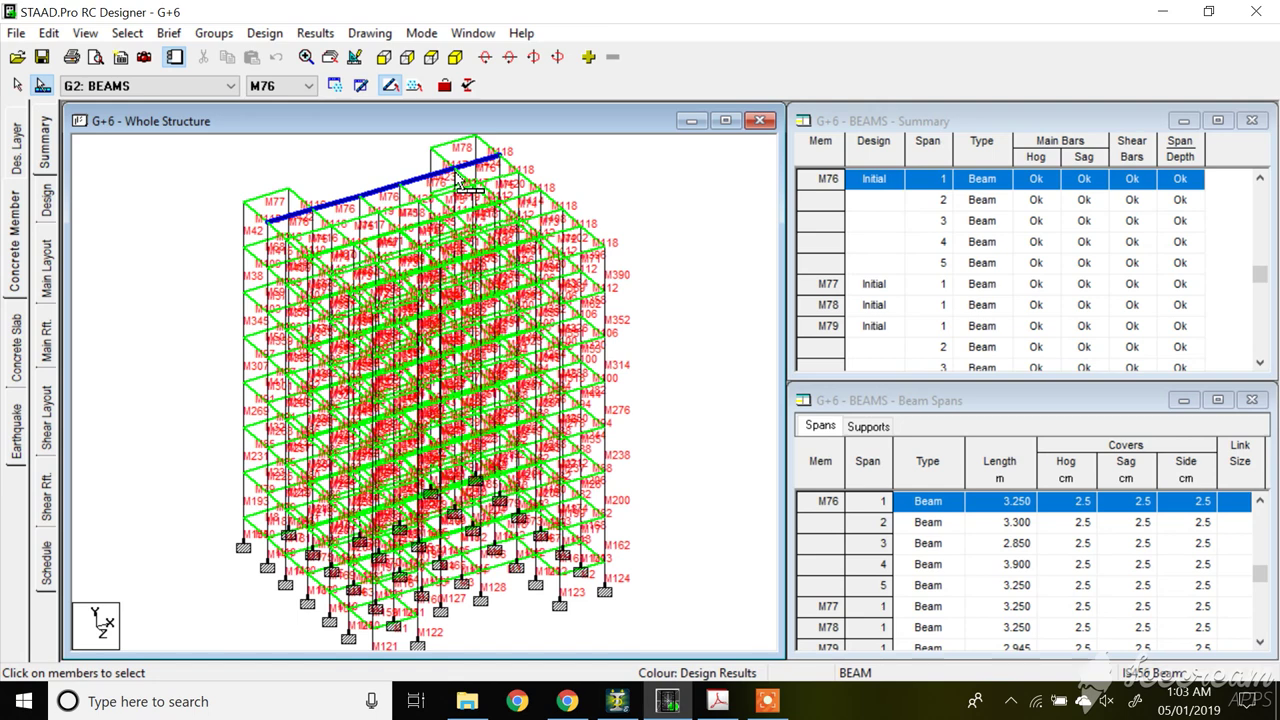
left_click(455, 180)
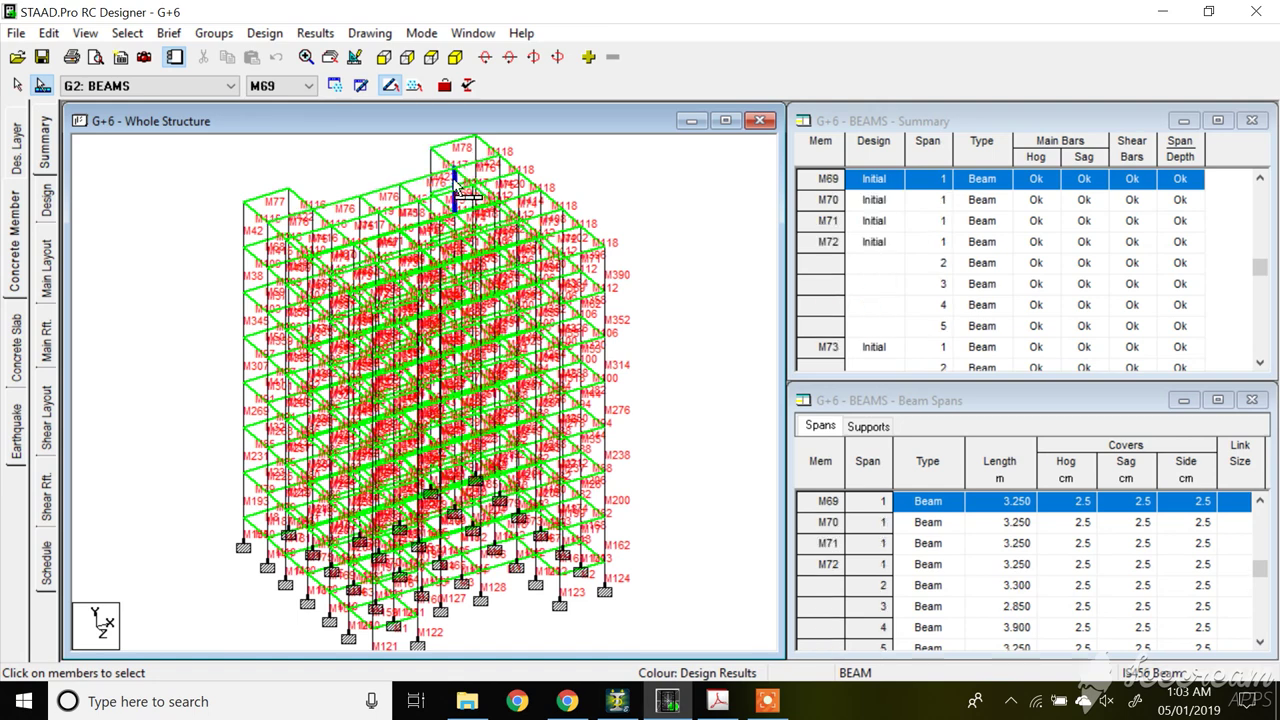
left_click(314, 224)
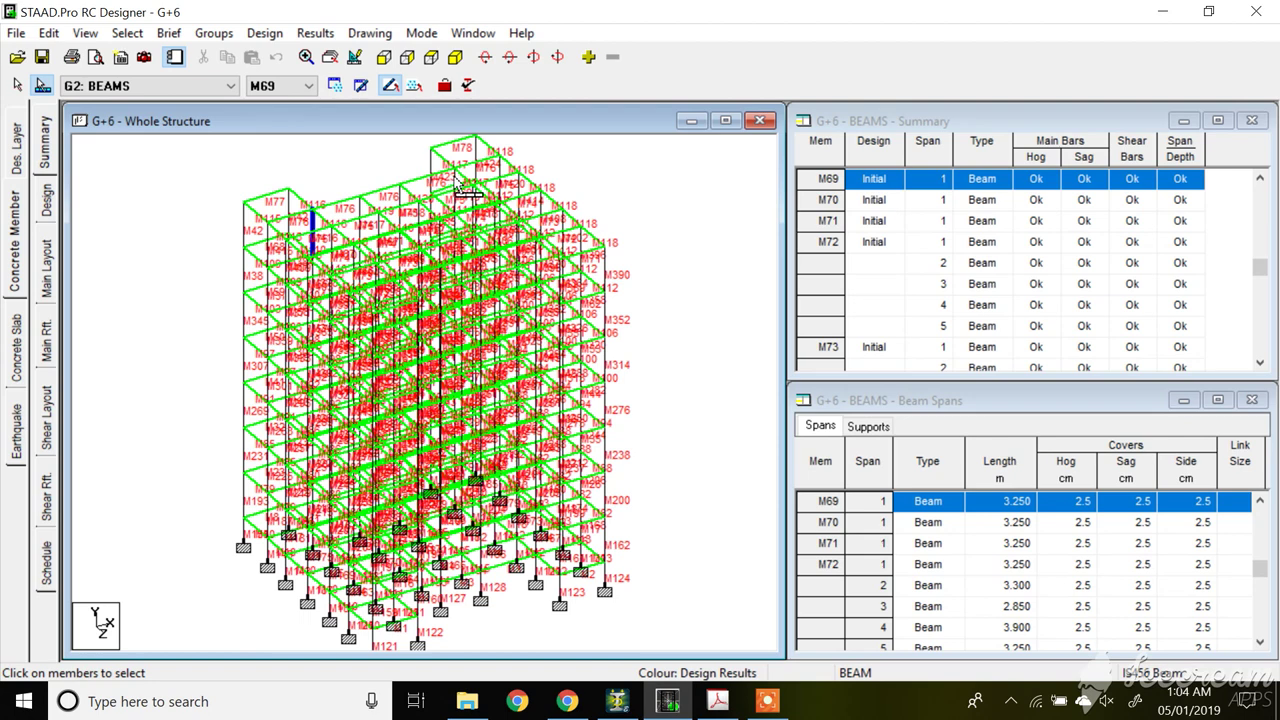
left_click(316, 224)
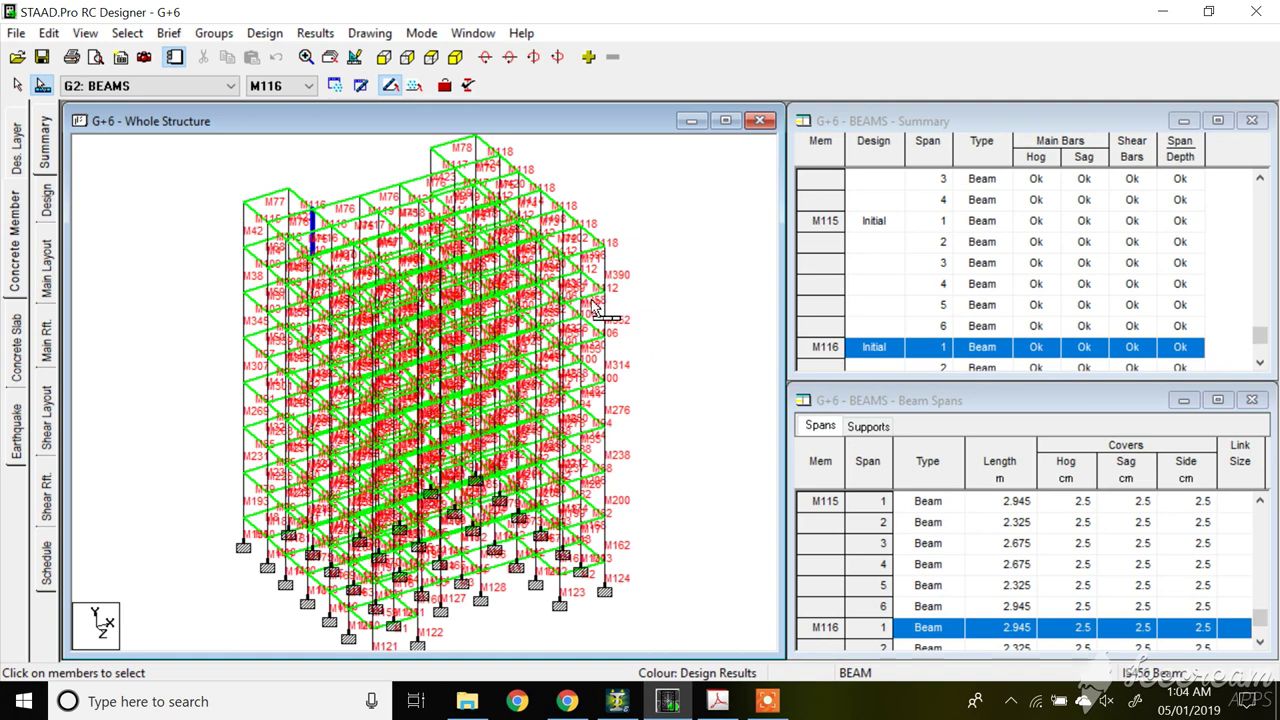
Step: Switch to the G+6.pdf report in Adobe Acrobat Pro and examine the section sizes in the Members table, marking those of M1 and M14
left_click(718, 700)
scroll(680, 500, "down", 4)
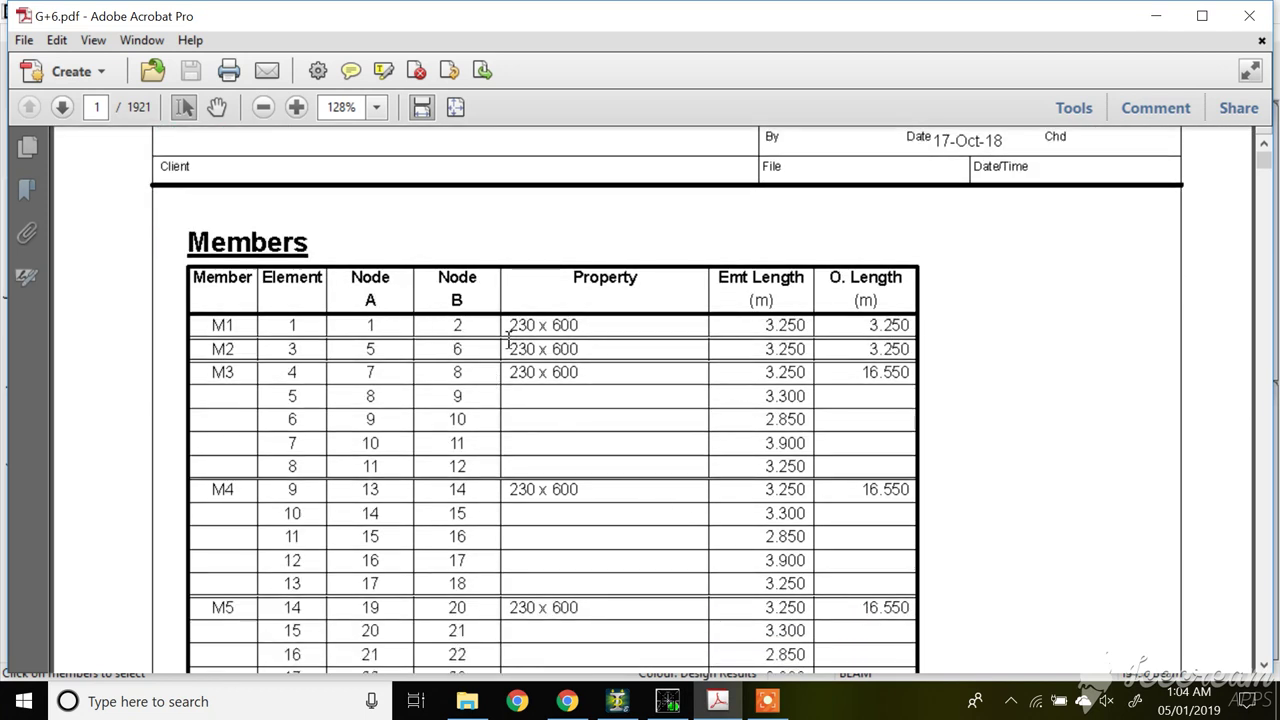
left_click_drag(510, 325, 584, 325)
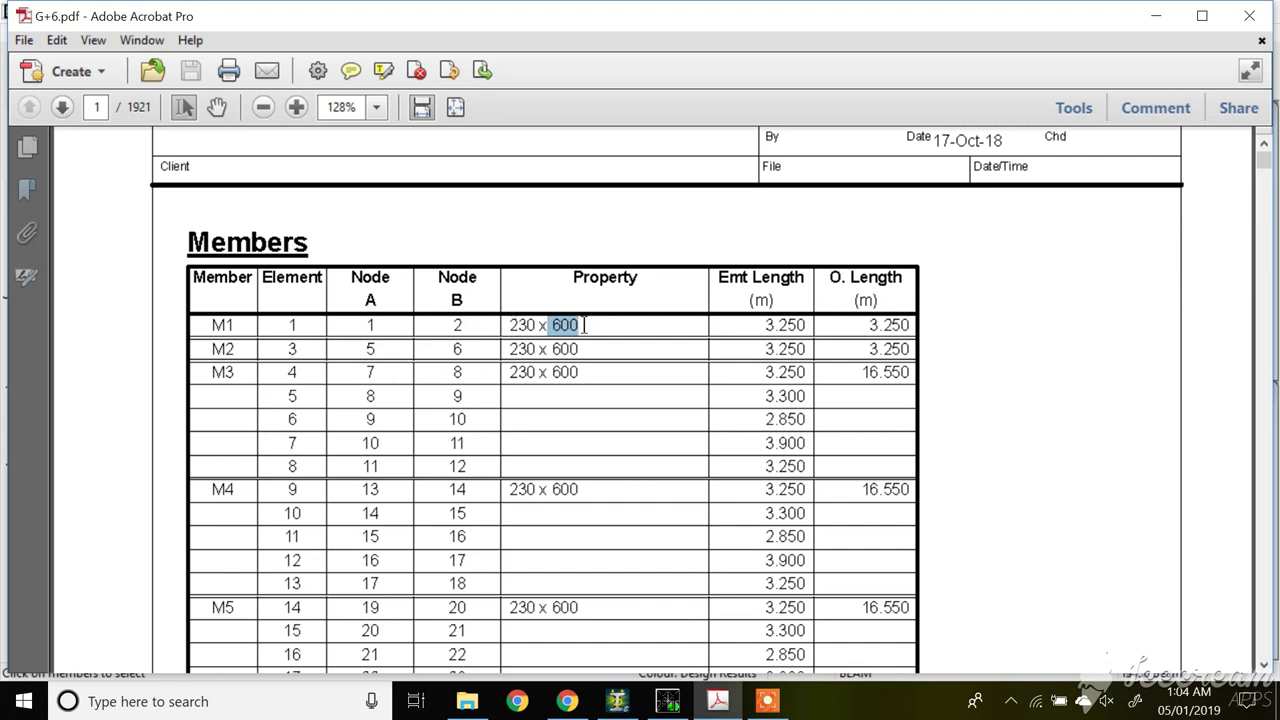
scroll(651, 449, "down", 5)
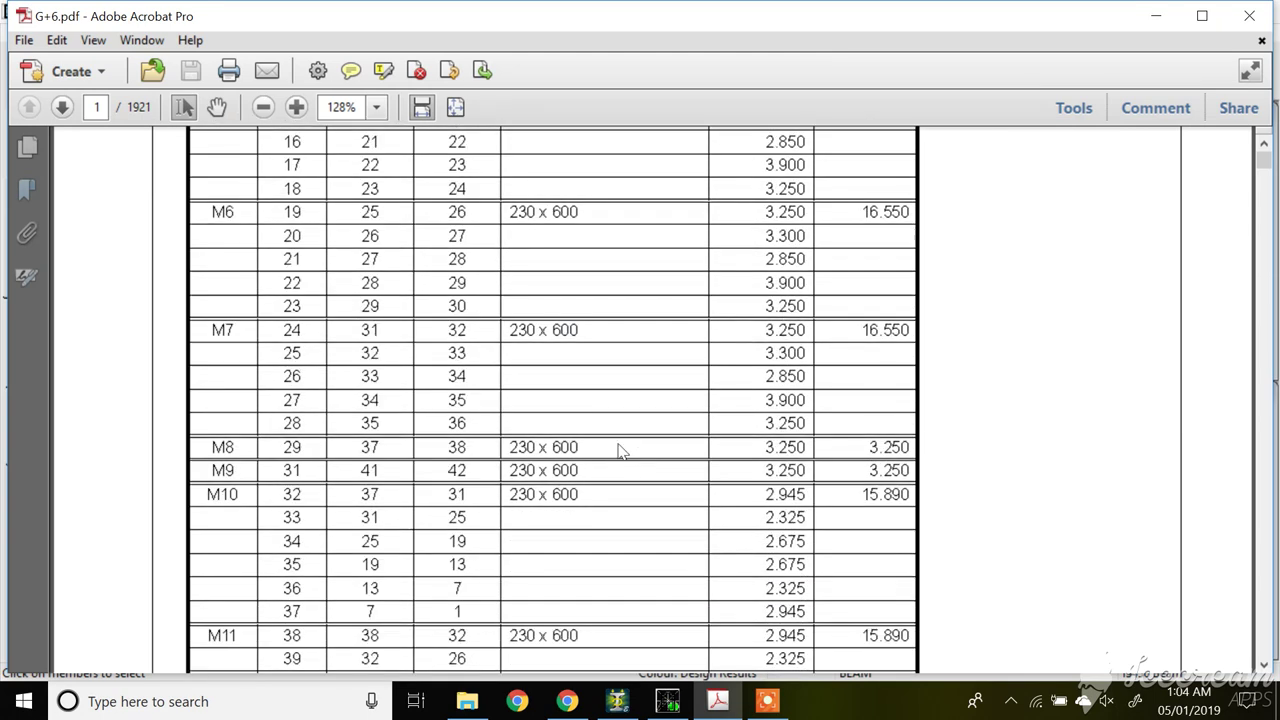
scroll(619, 450, "down", 6)
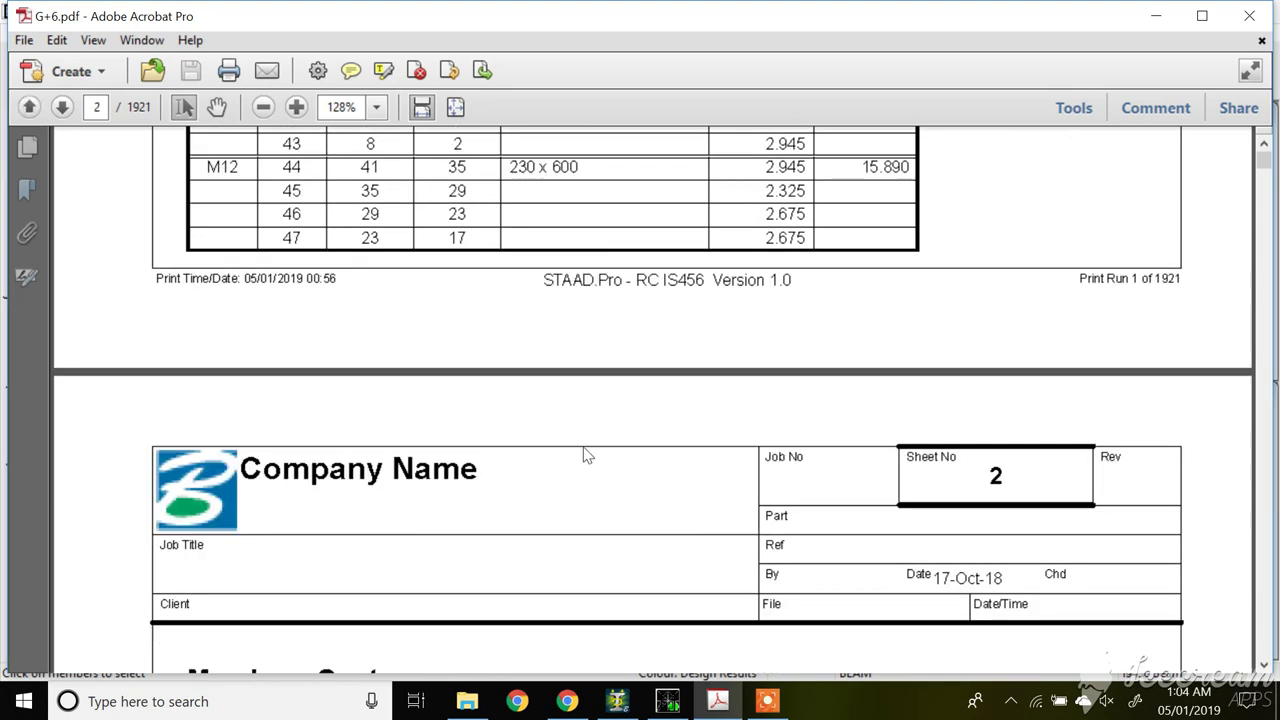
scroll(587, 455, "down", 4)
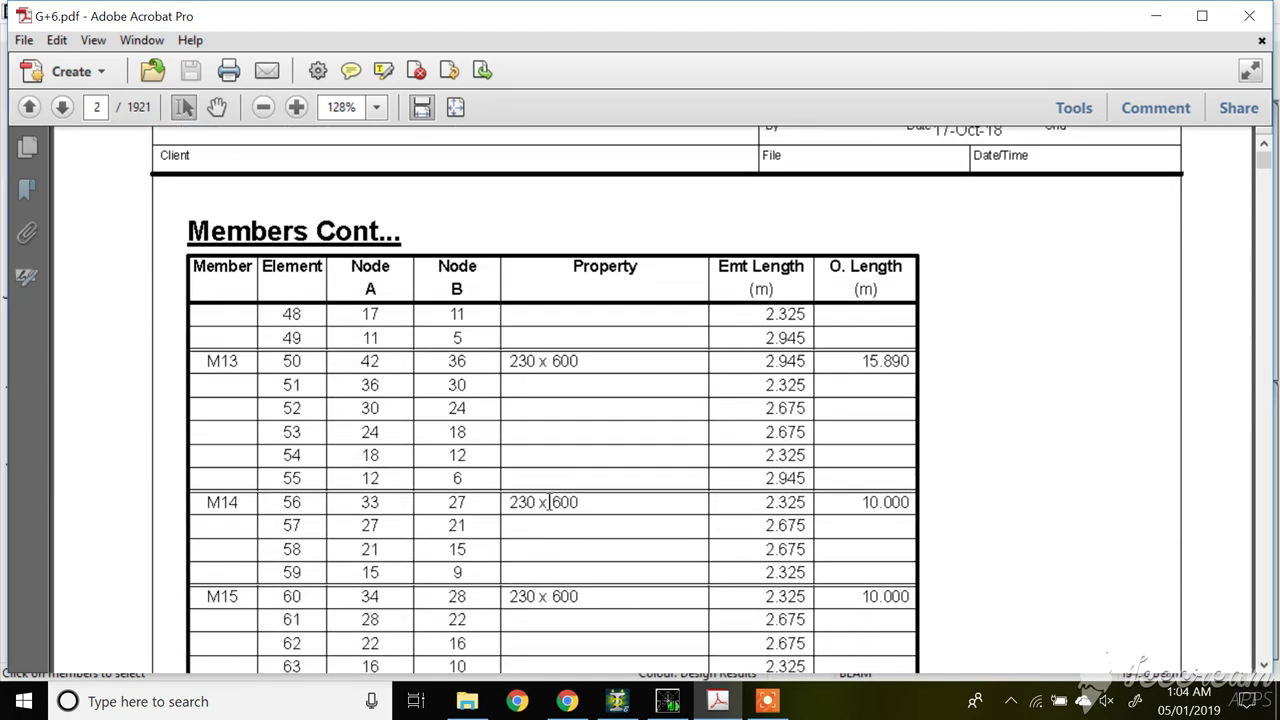
left_click_drag(549, 502, 510, 502)
scroll(543, 527, "down", 1)
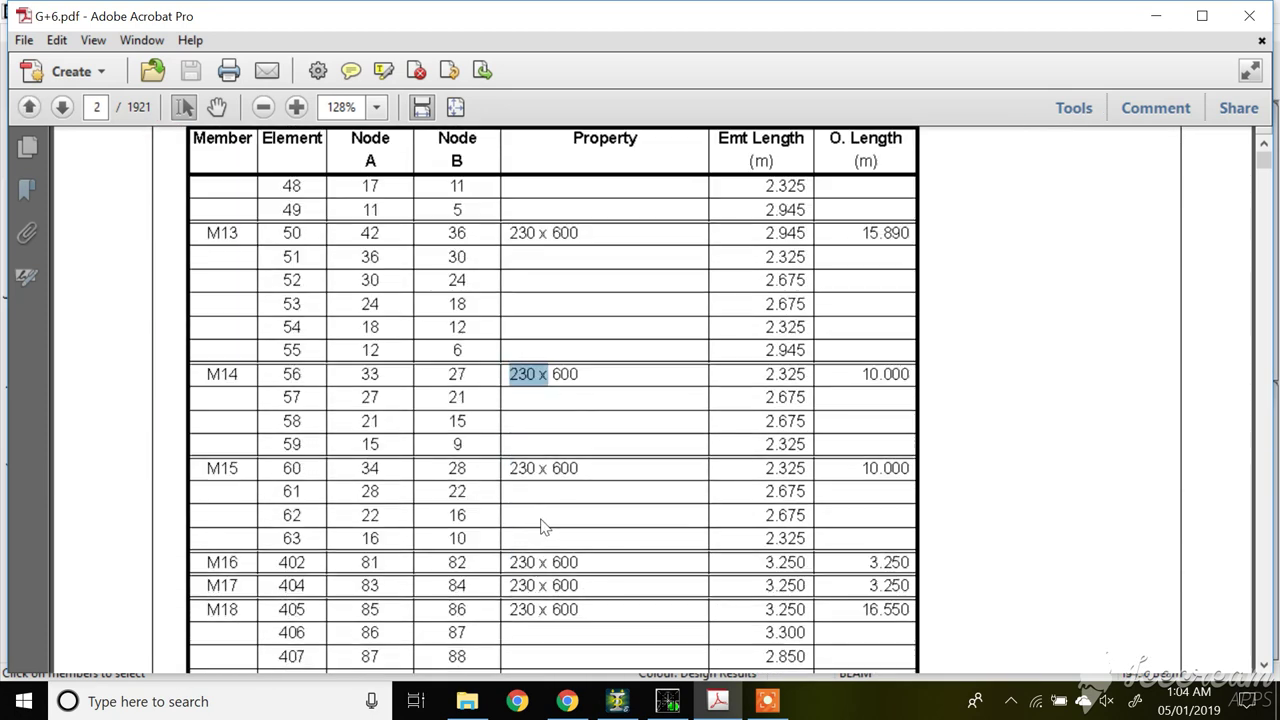
Step: Examine the section sizes of members M16 to M46 in the continued Members table, marking the depth of M27
scroll(543, 527, "down", 8)
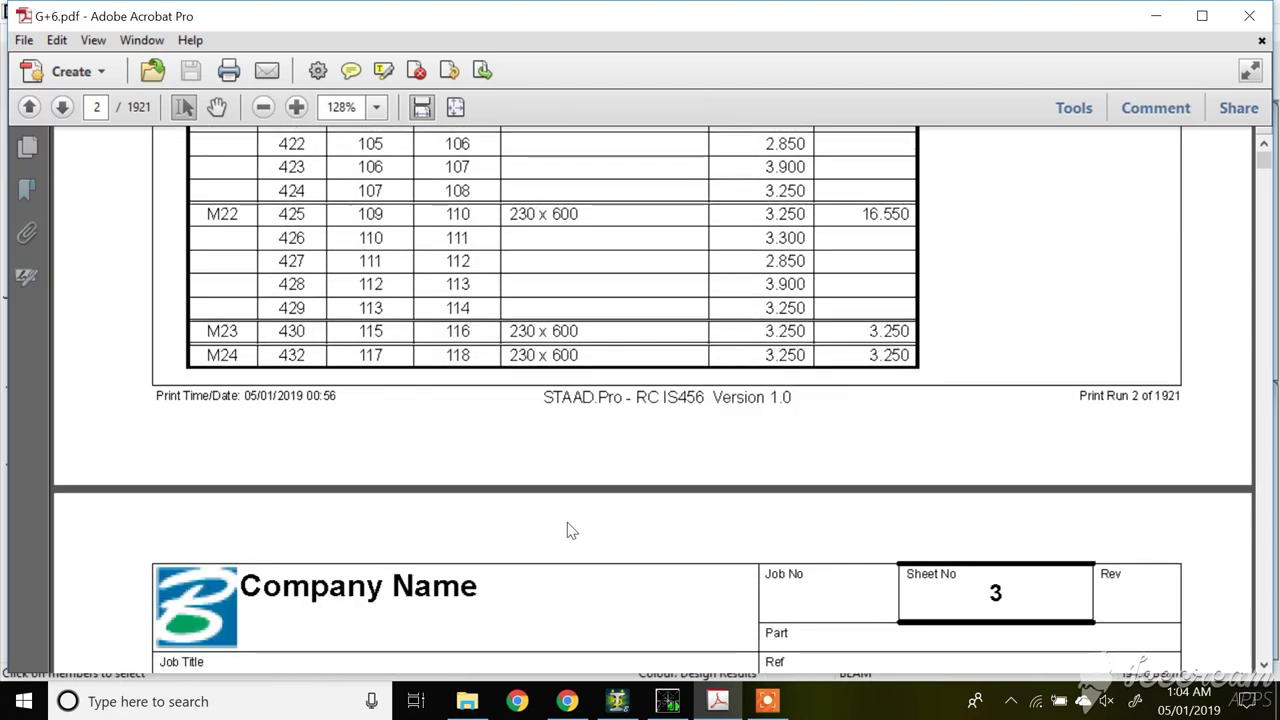
left_click_drag(585, 352, 497, 353)
scroll(748, 363, "down", 4)
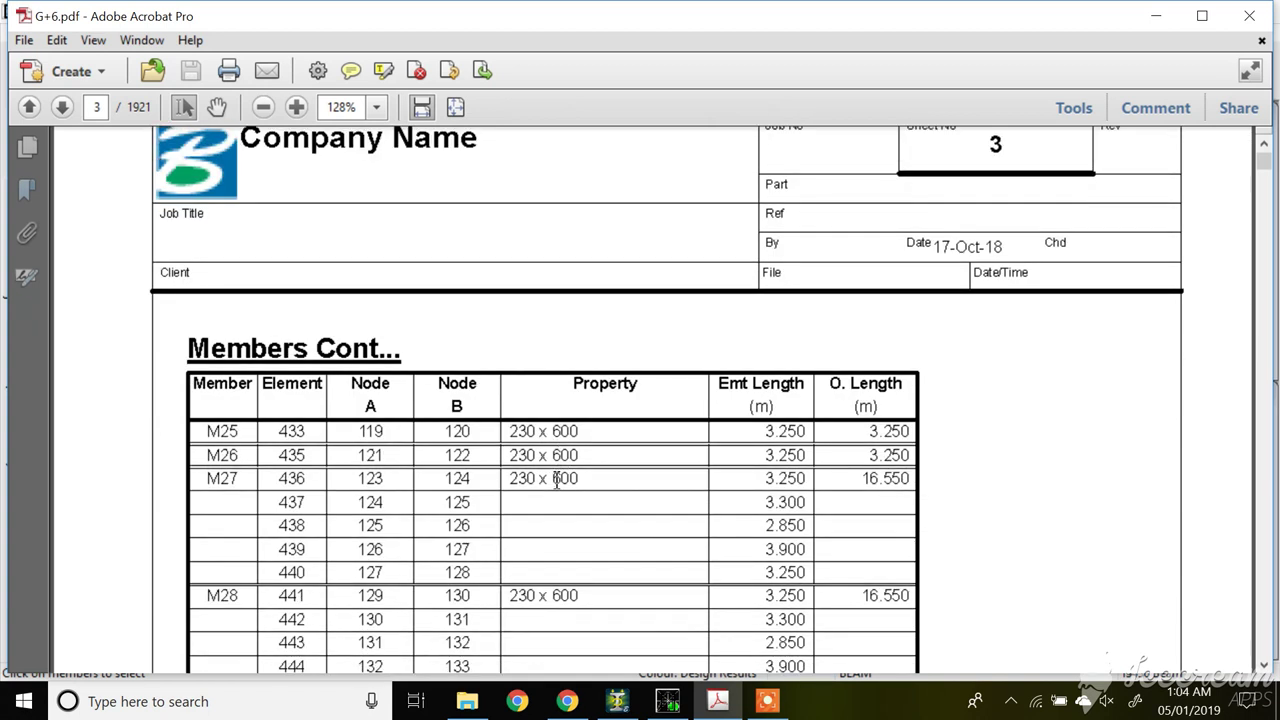
left_click_drag(556, 480, 580, 480)
left_click_drag(586, 478, 552, 480)
scroll(563, 495, "down", 5)
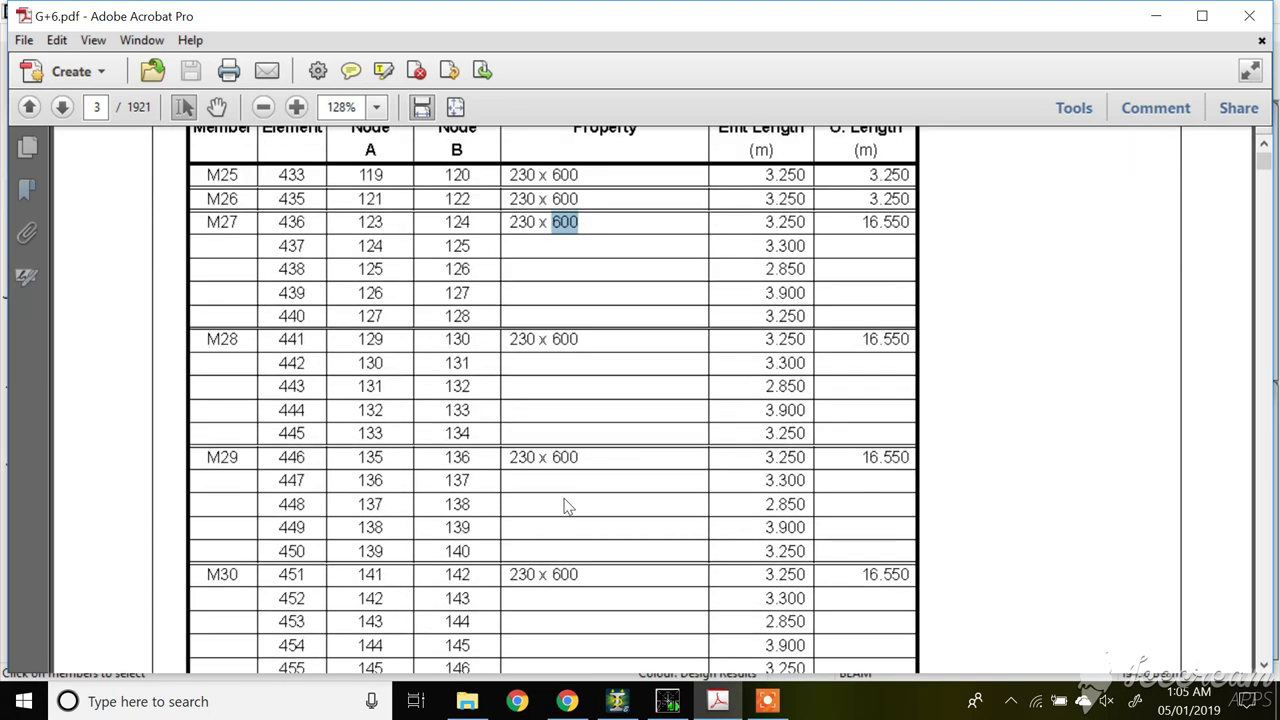
scroll(564, 505, "down", 10)
scroll(557, 440, "up", 1)
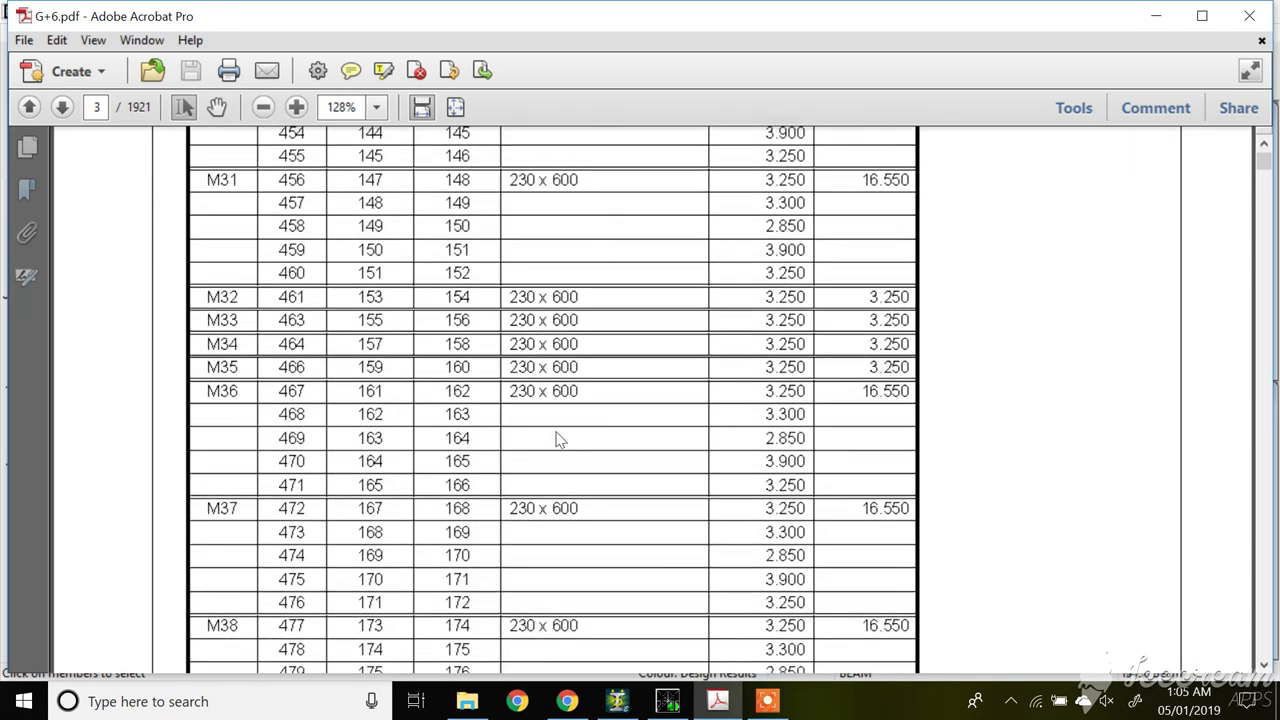
scroll(580, 514, "down", 18)
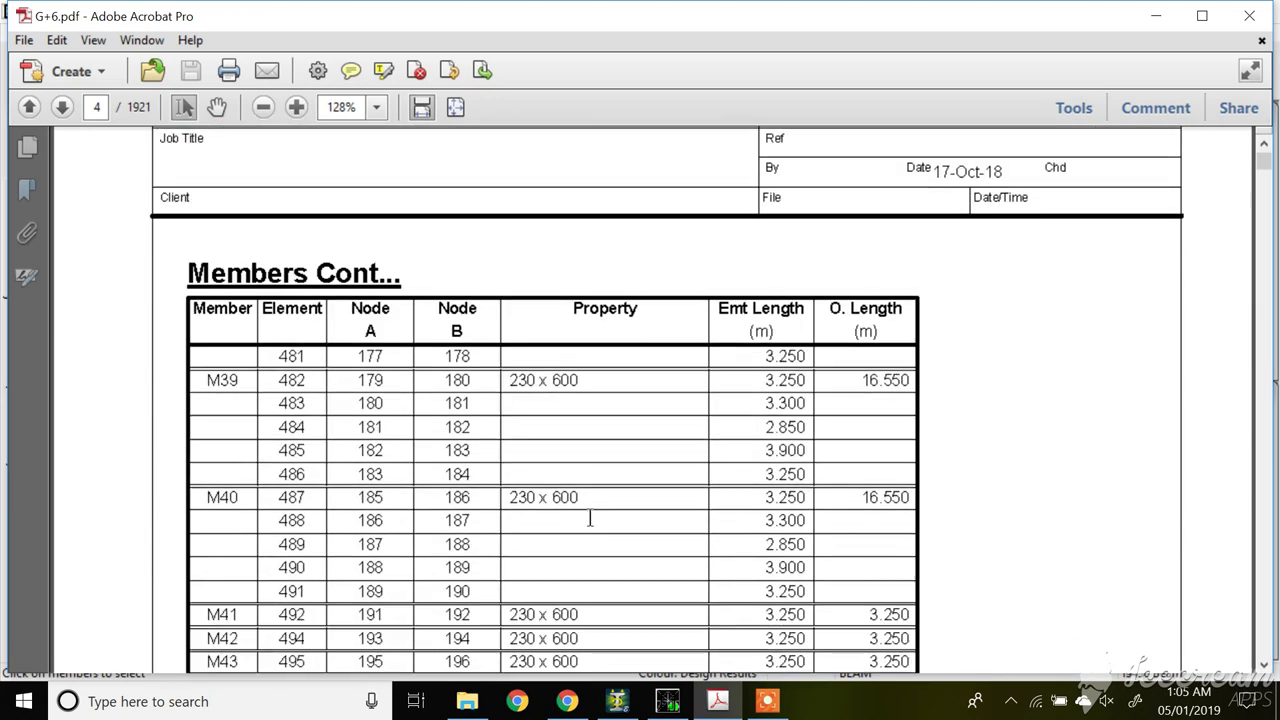
scroll(590, 518, "down", 3)
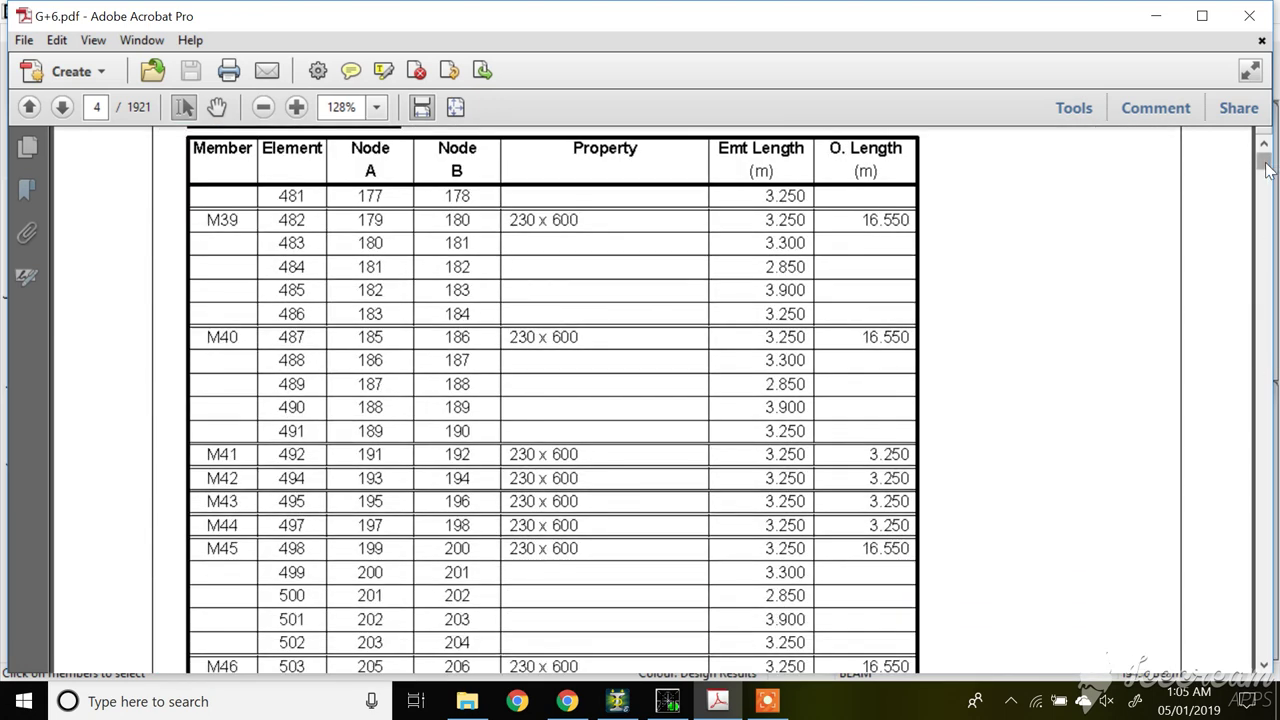
Step: Go to page 64 and examine the Member 15 Main Steel Summary, comparing required steel with the bottom layer area at 2.131 m
left_click_drag(1266, 170, 1266, 185)
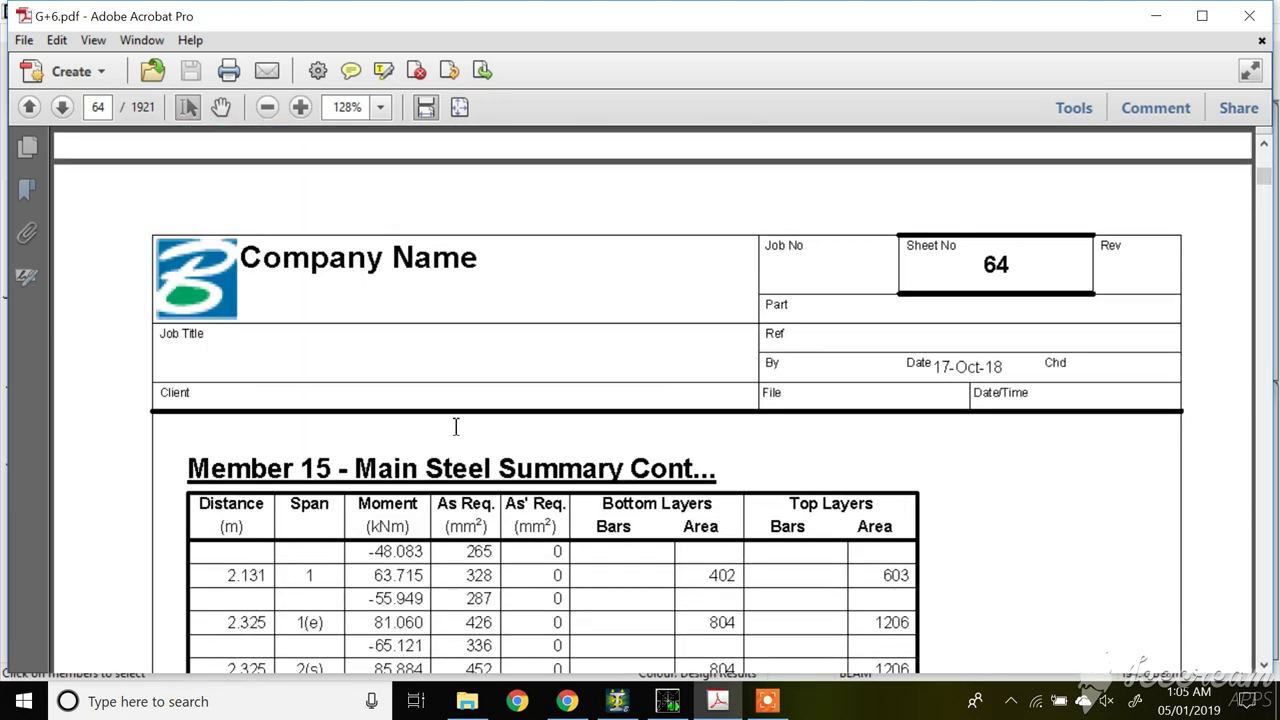
scroll(457, 429, "up", 1)
scroll(514, 429, "down", 3)
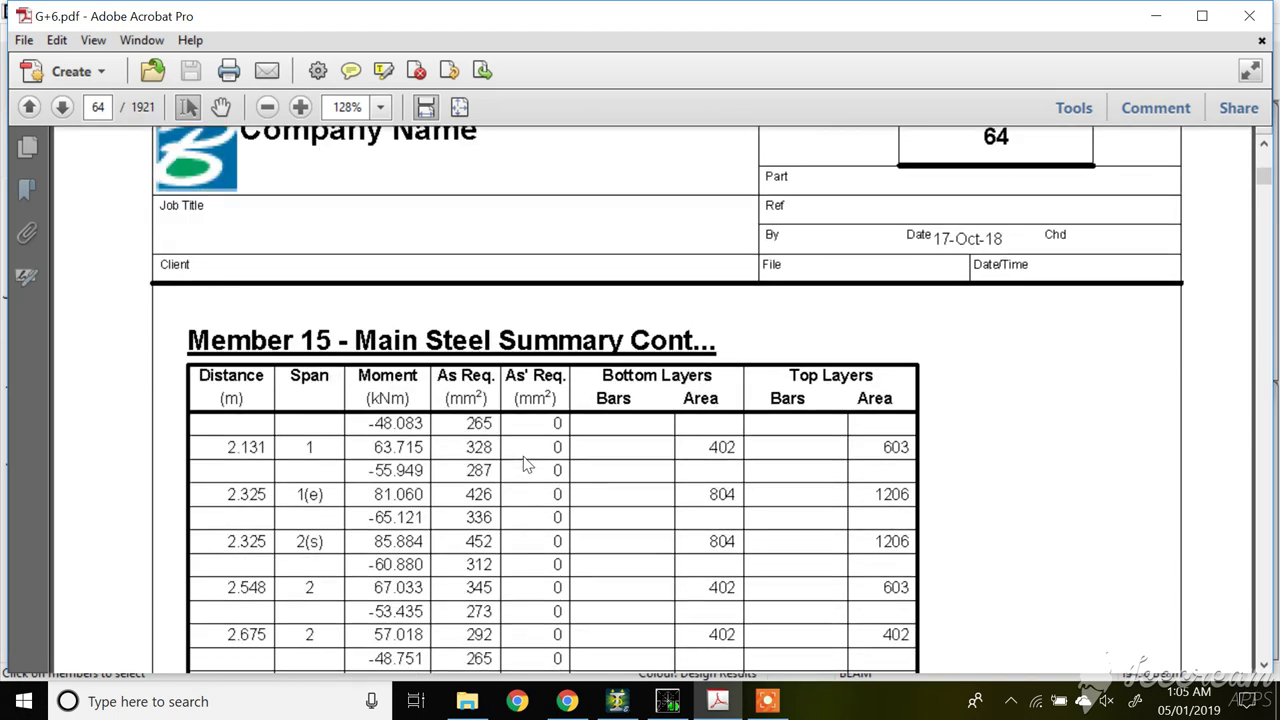
left_click_drag(494, 447, 472, 446)
left_click_drag(708, 447, 735, 447)
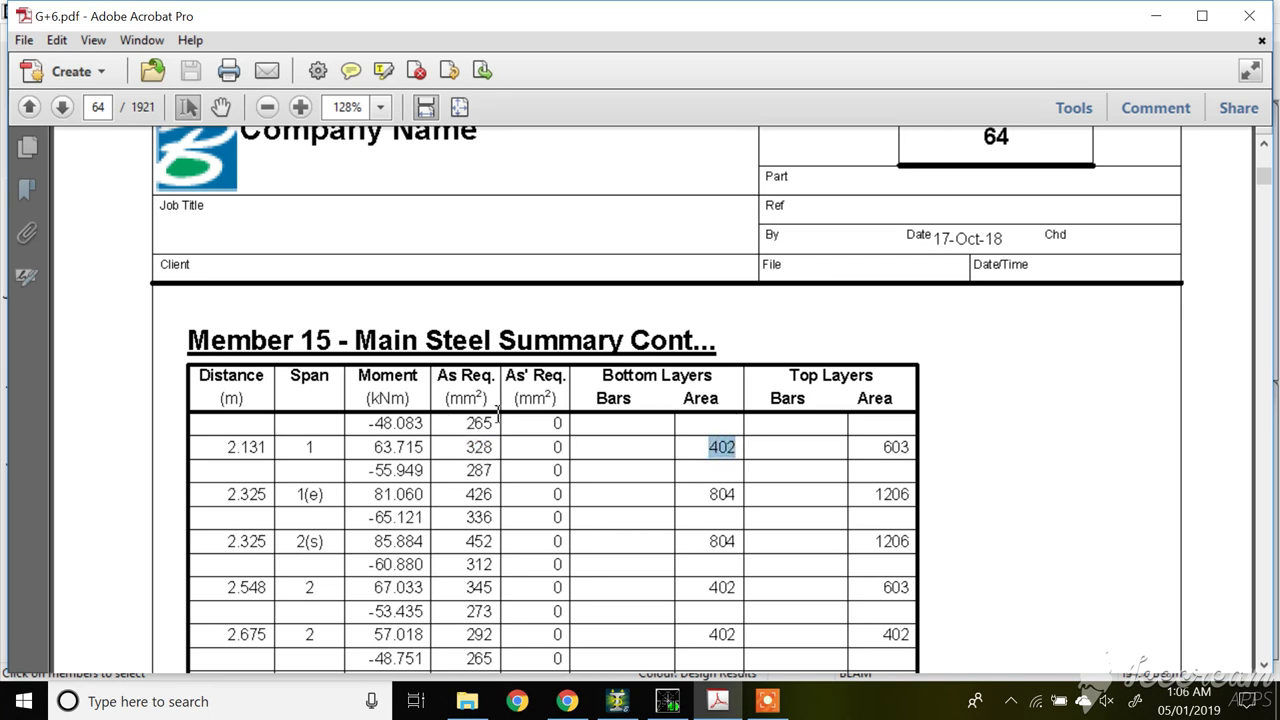
left_click(719, 447)
scroll(590, 470, "down", 4)
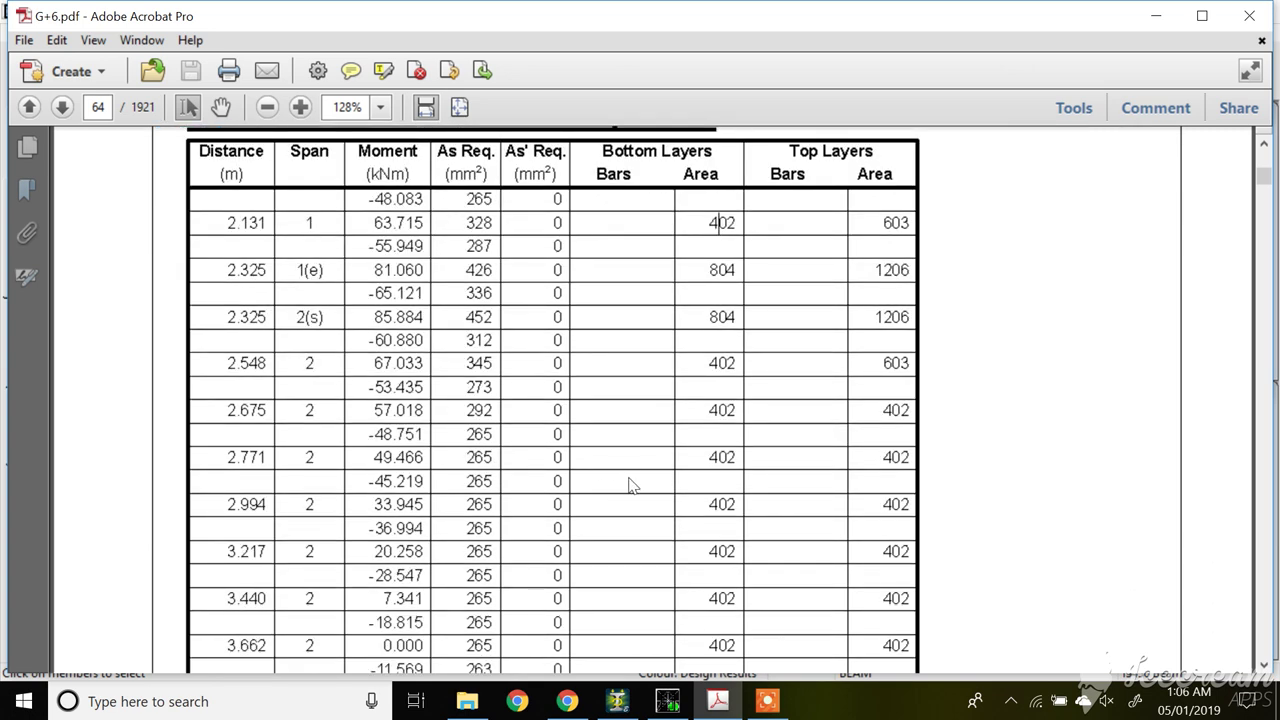
scroll(643, 560, "down", 4)
scroll(650, 566, "down", 10)
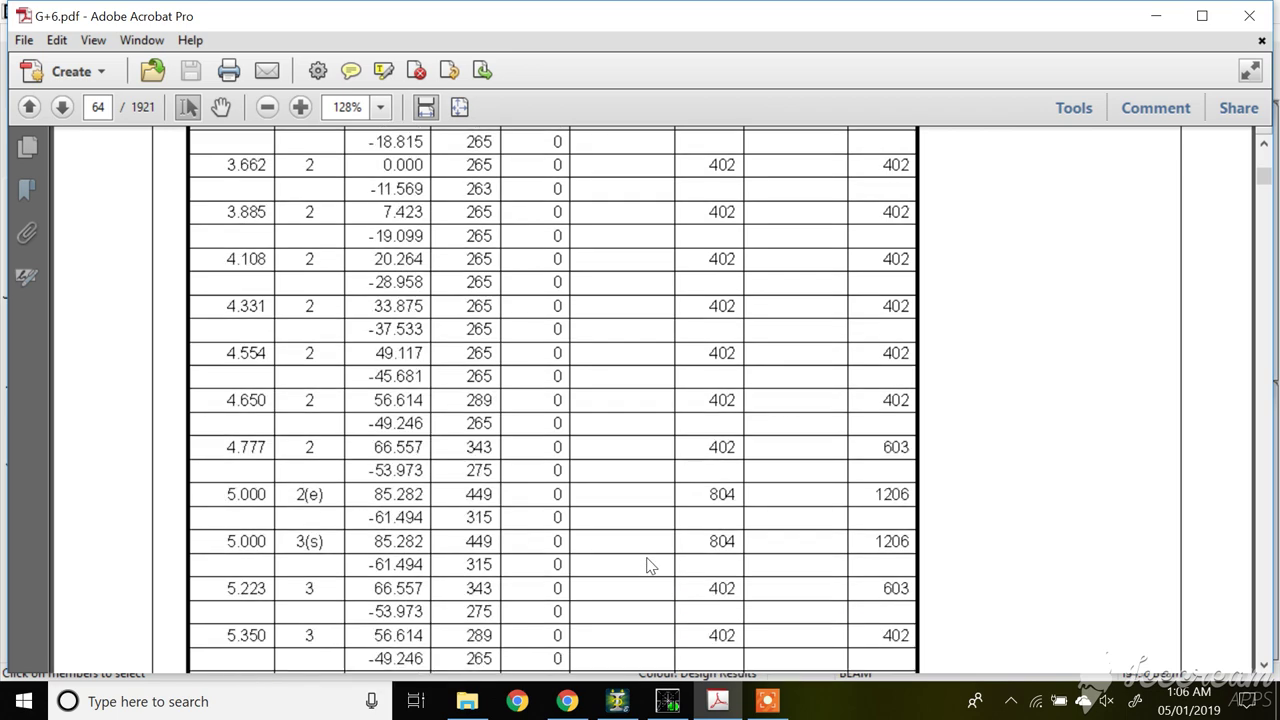
scroll(690, 562, "down", 15)
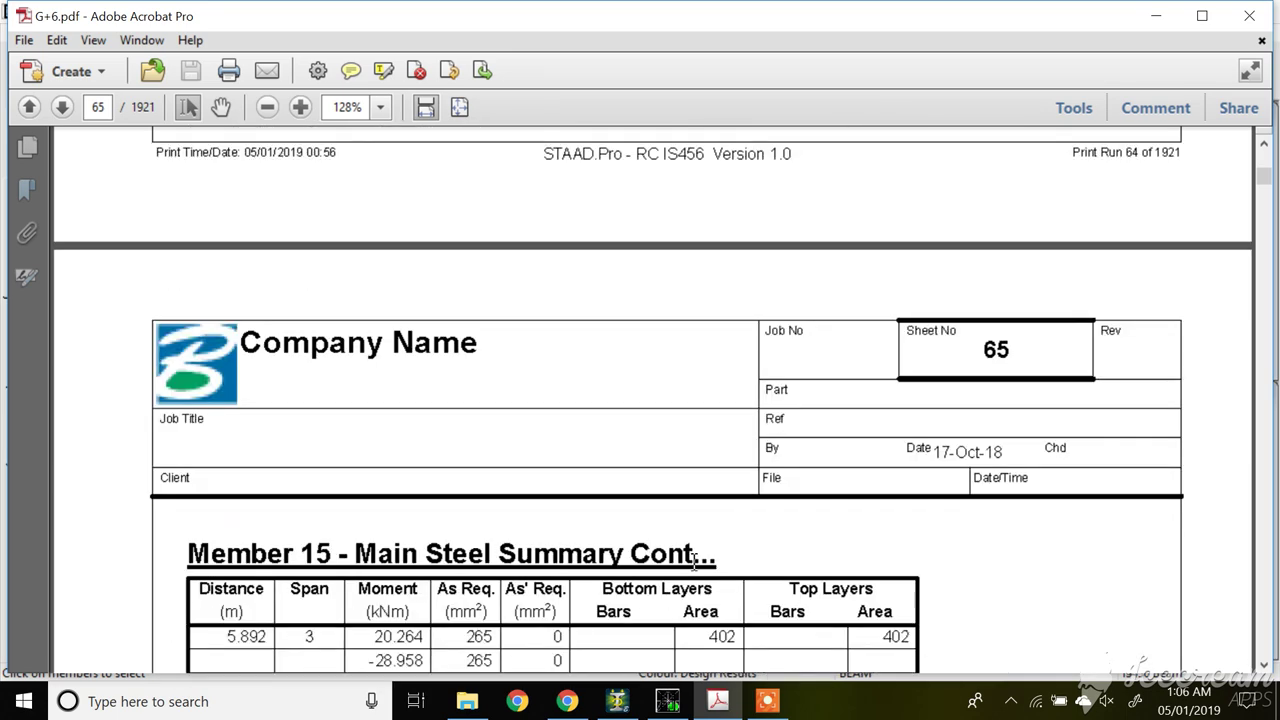
Step: Go to page 564 and examine the Detailed IS456 Main Reinforcement of Member M13 Span 2, marking bar spacing and moment capacity
left_click_drag(1263, 176, 1268, 300)
scroll(588, 427, "up", 15)
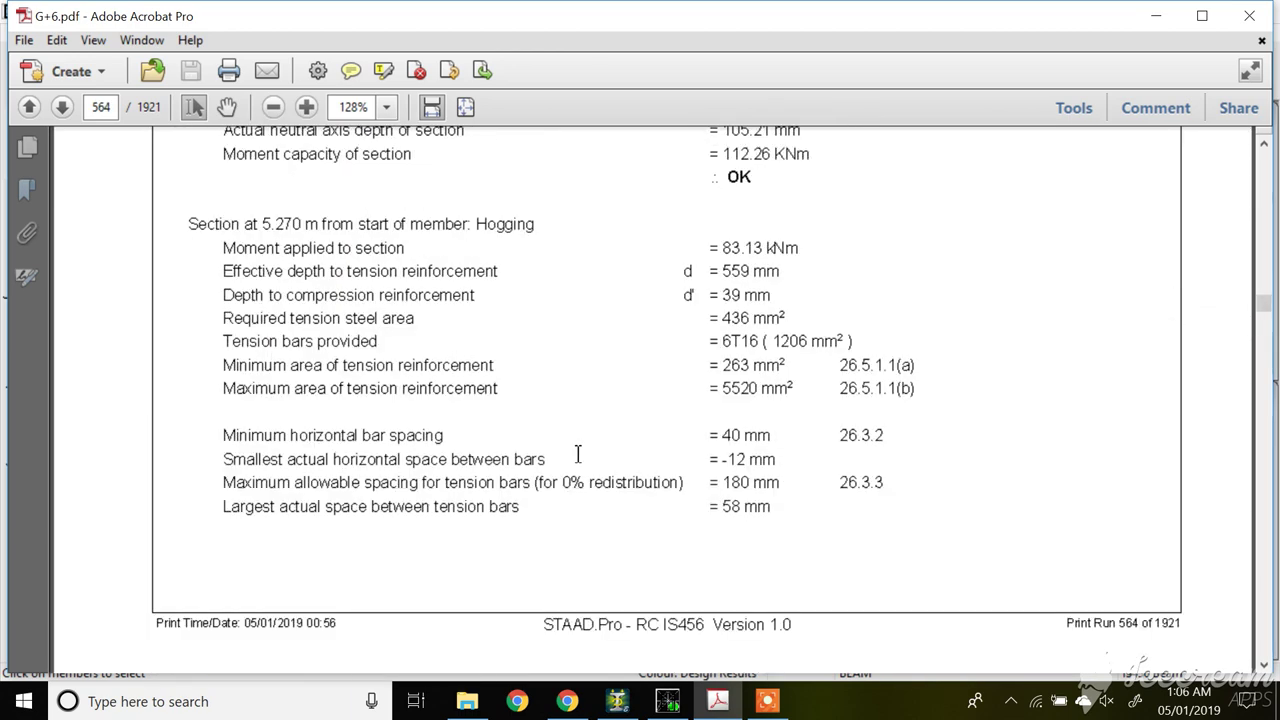
scroll(580, 453, "up", 10)
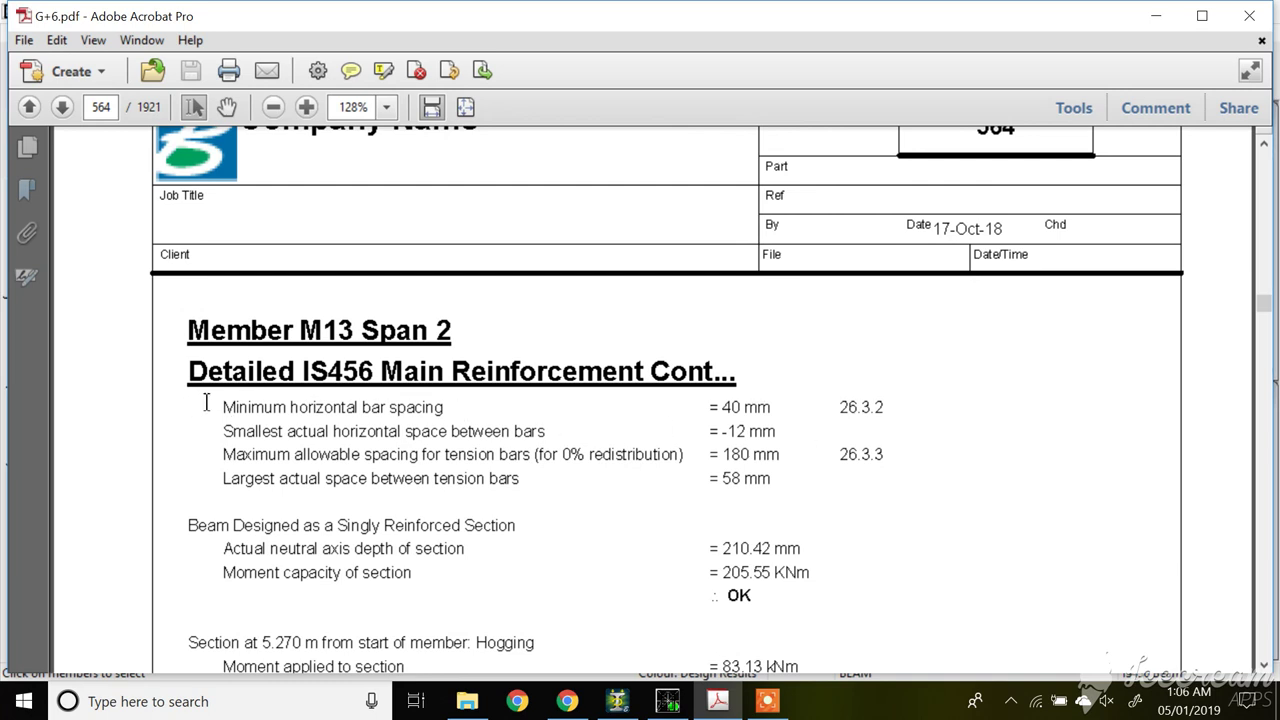
left_click_drag(222, 407, 438, 432)
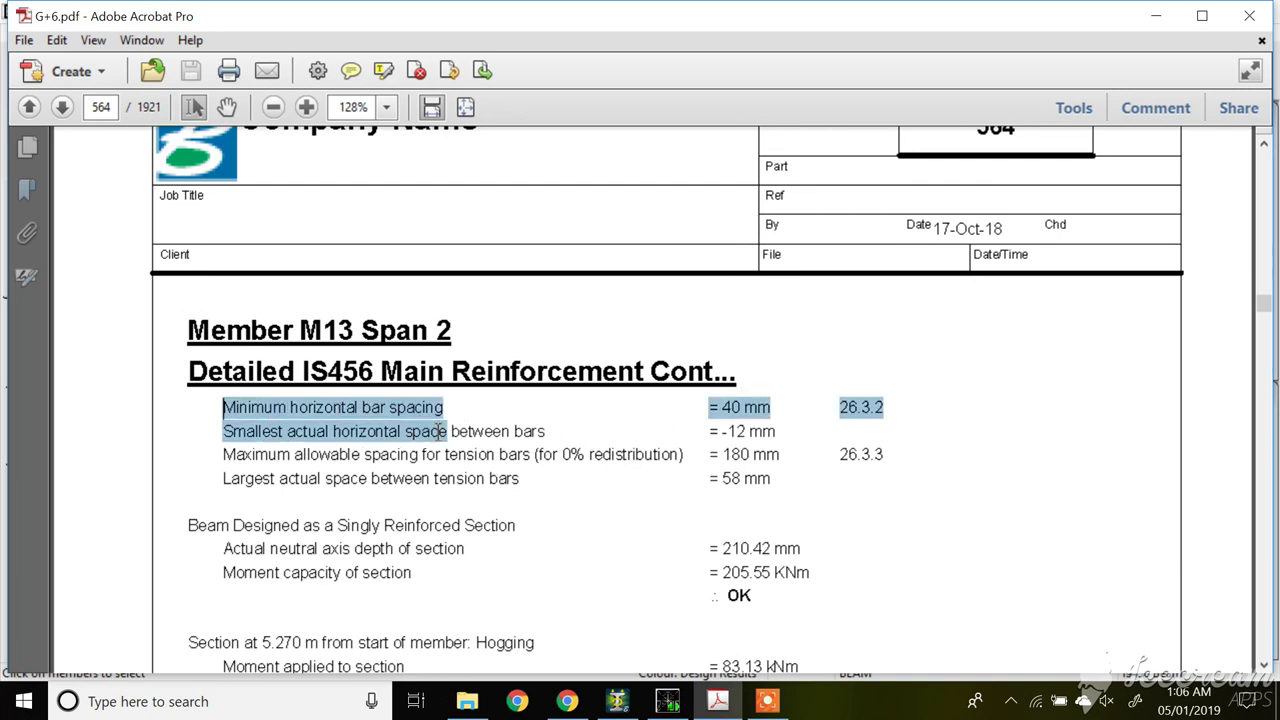
left_click(585, 428)
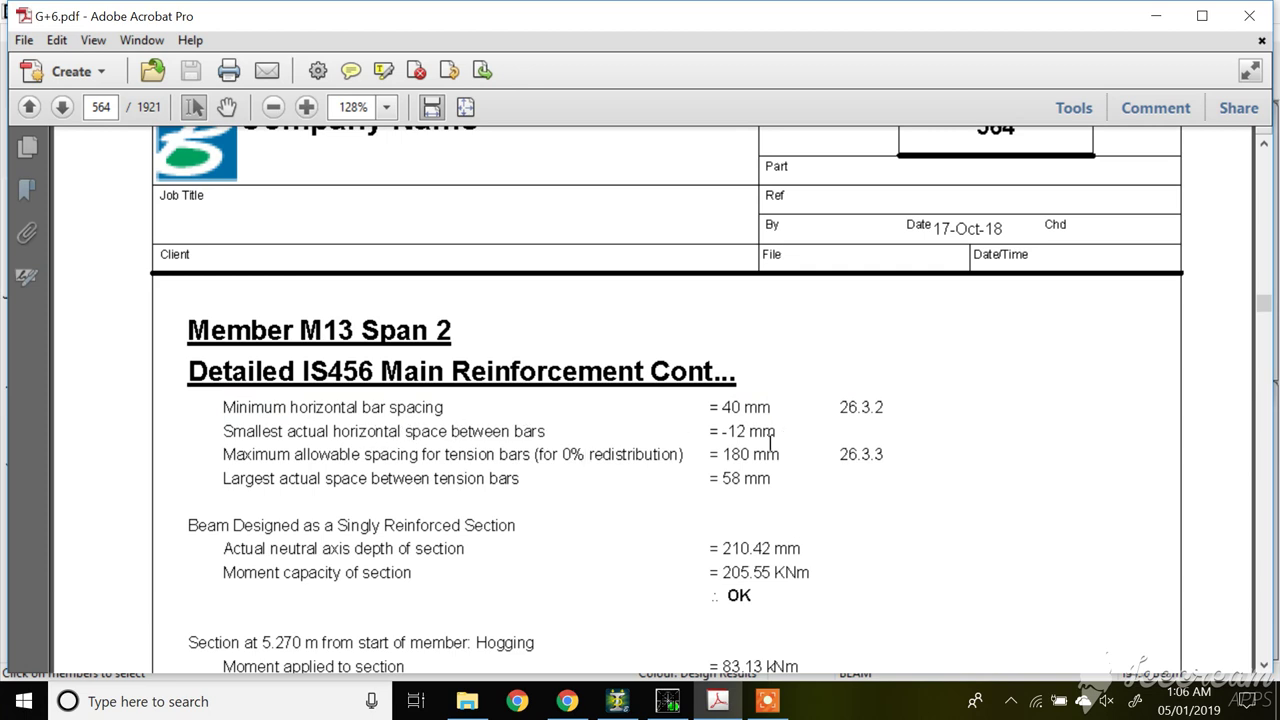
scroll(716, 448, "down", 2)
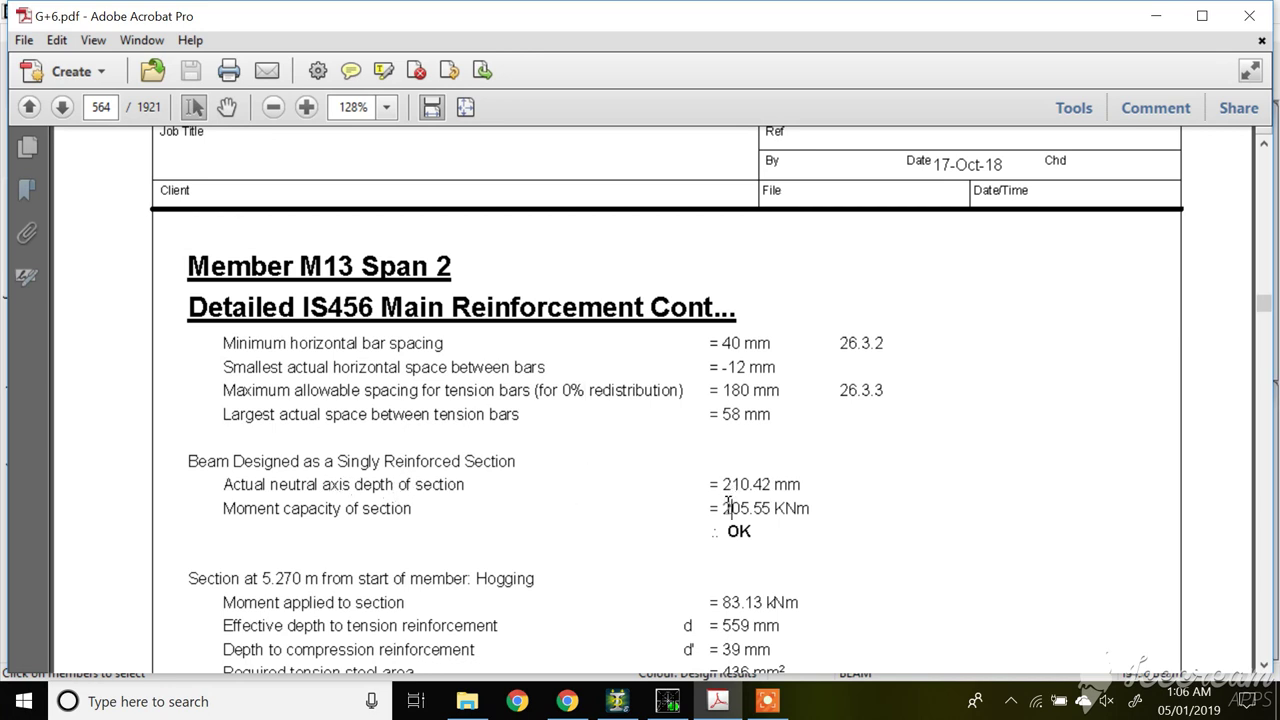
left_click_drag(722, 508, 798, 511)
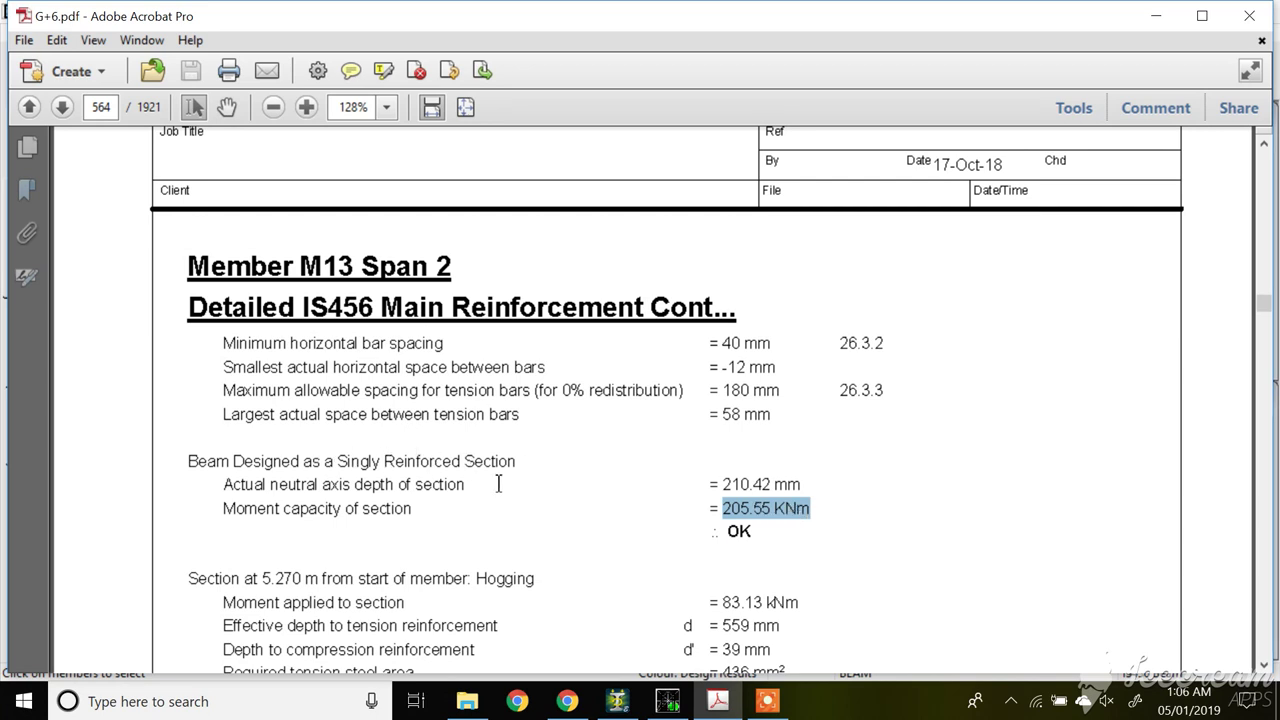
scroll(543, 486, "down", 2)
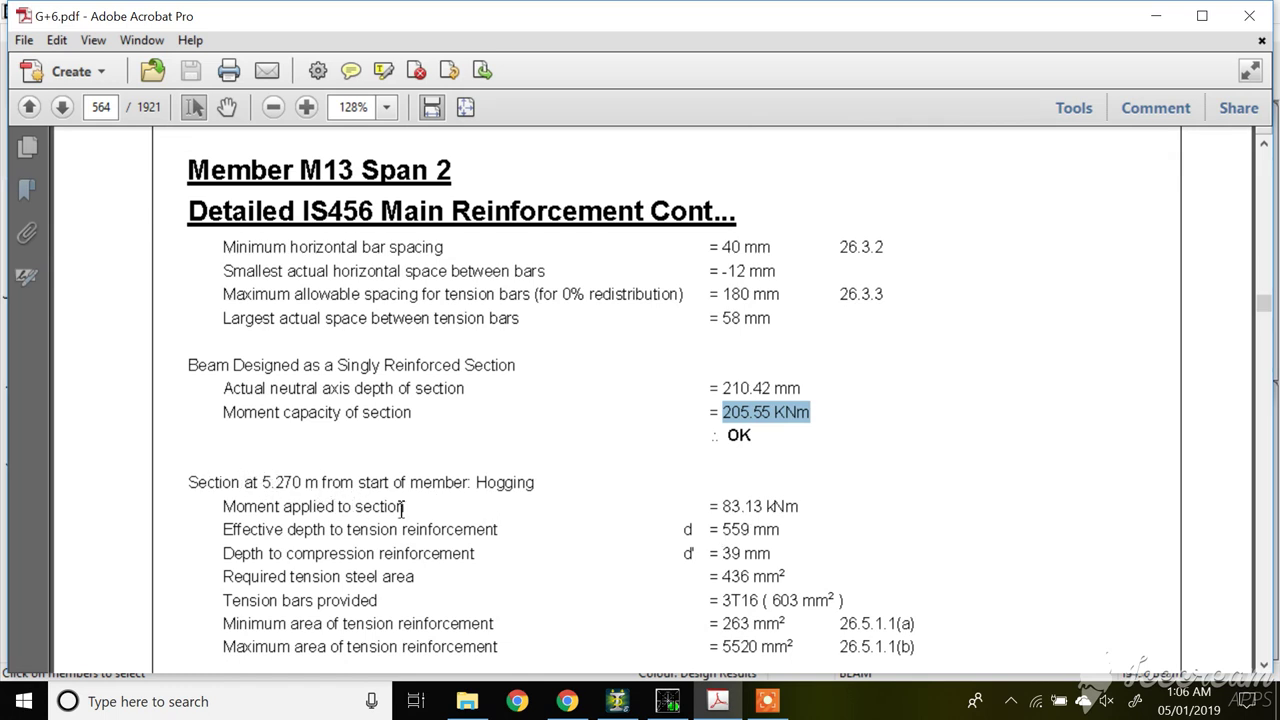
Step: Examine the hogging section at 5.270 m of Member M13 Span 2, marking applied moment, effective depth, tension bars provided and reinforcement area limits
left_click_drag(720, 506, 797, 507)
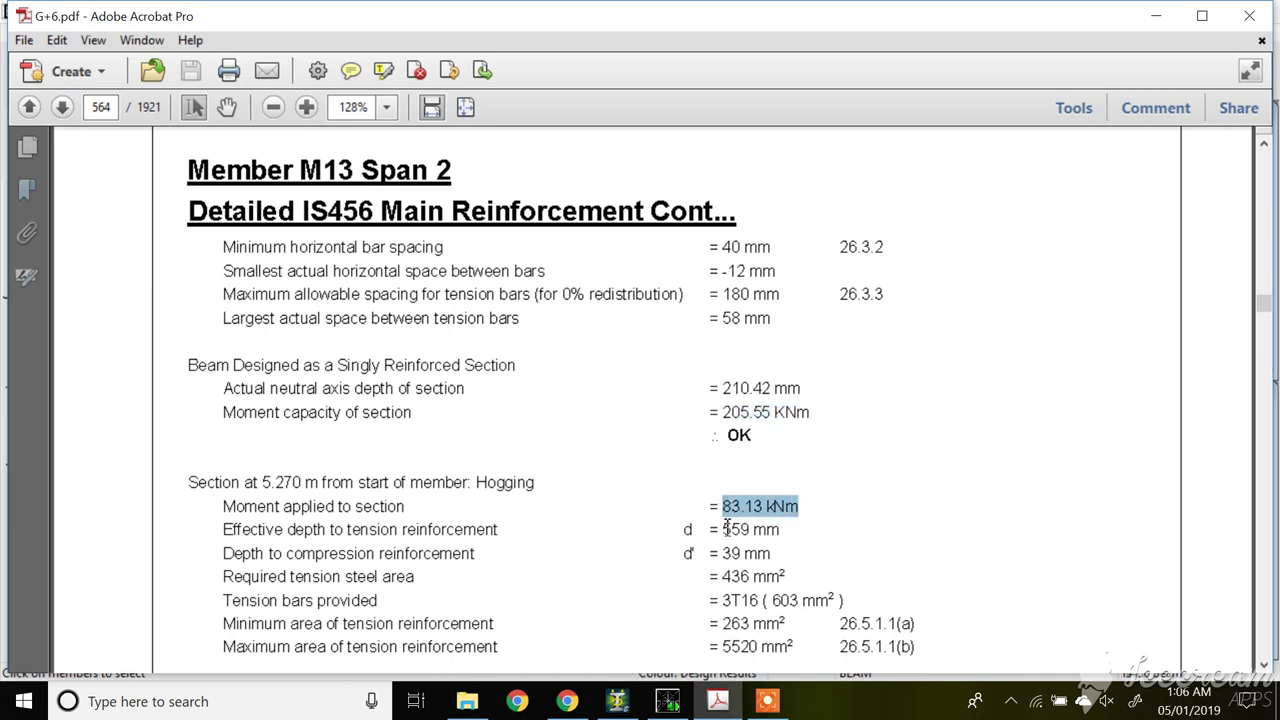
left_click_drag(724, 529, 786, 541)
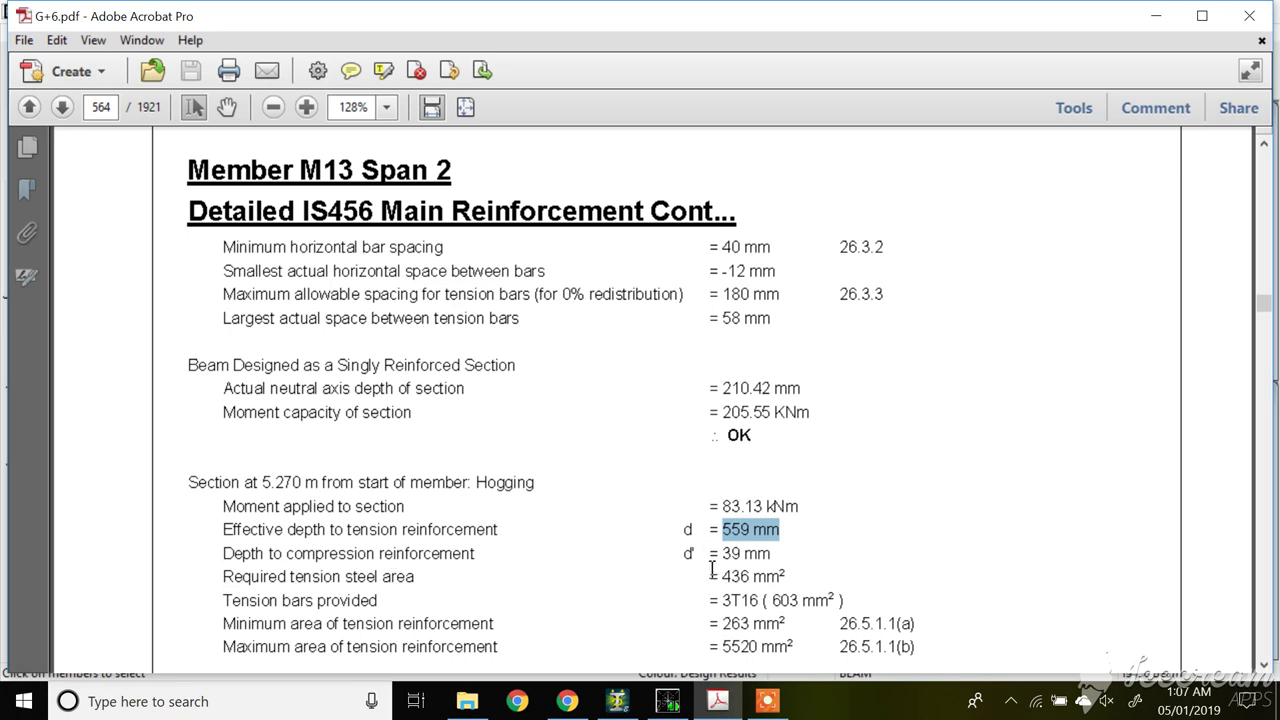
scroll(342, 563, "down", 1)
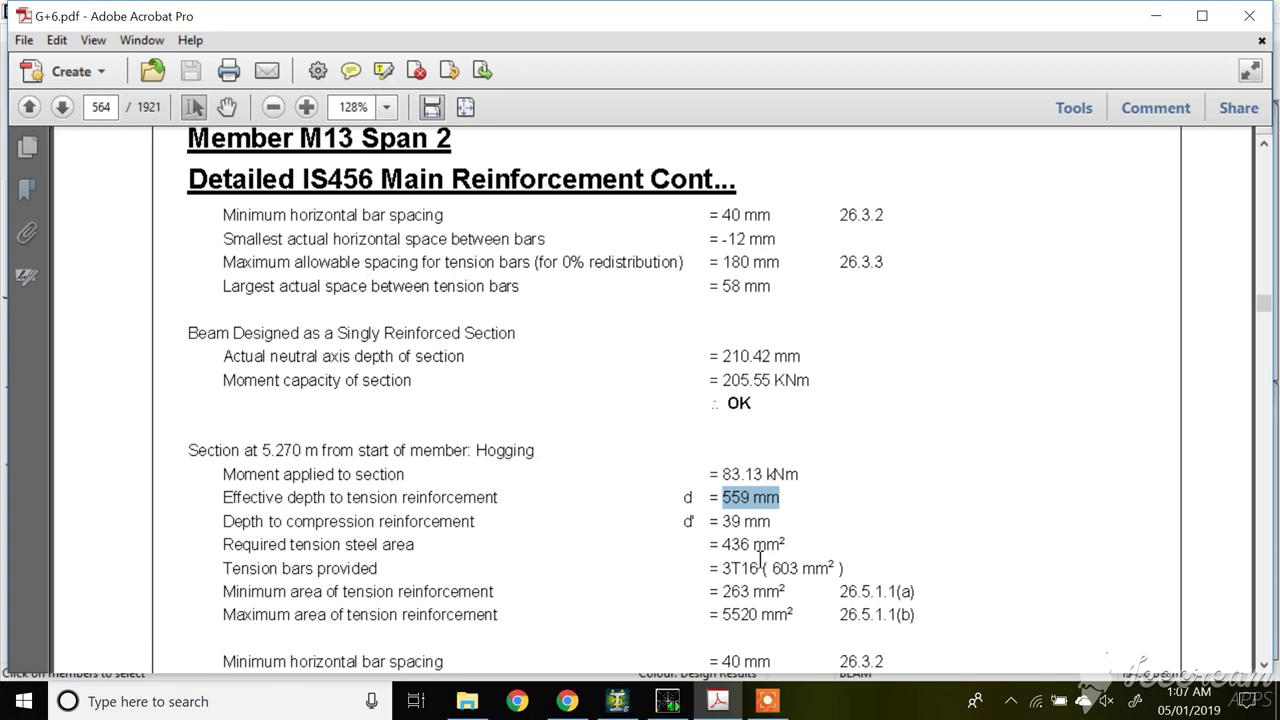
left_click_drag(723, 545, 741, 568)
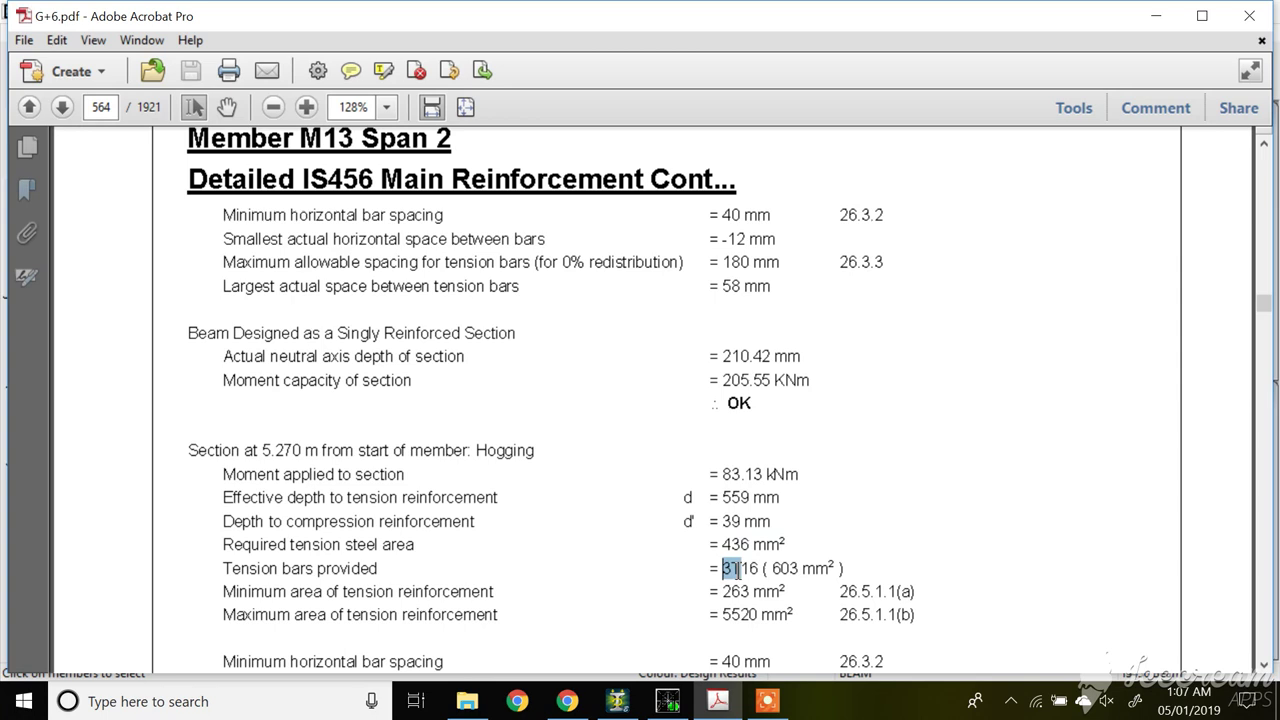
mouse_move(748, 568)
left_mouse_down()
mouse_move(797, 568)
mouse_move(771, 568)
left_mouse_up()
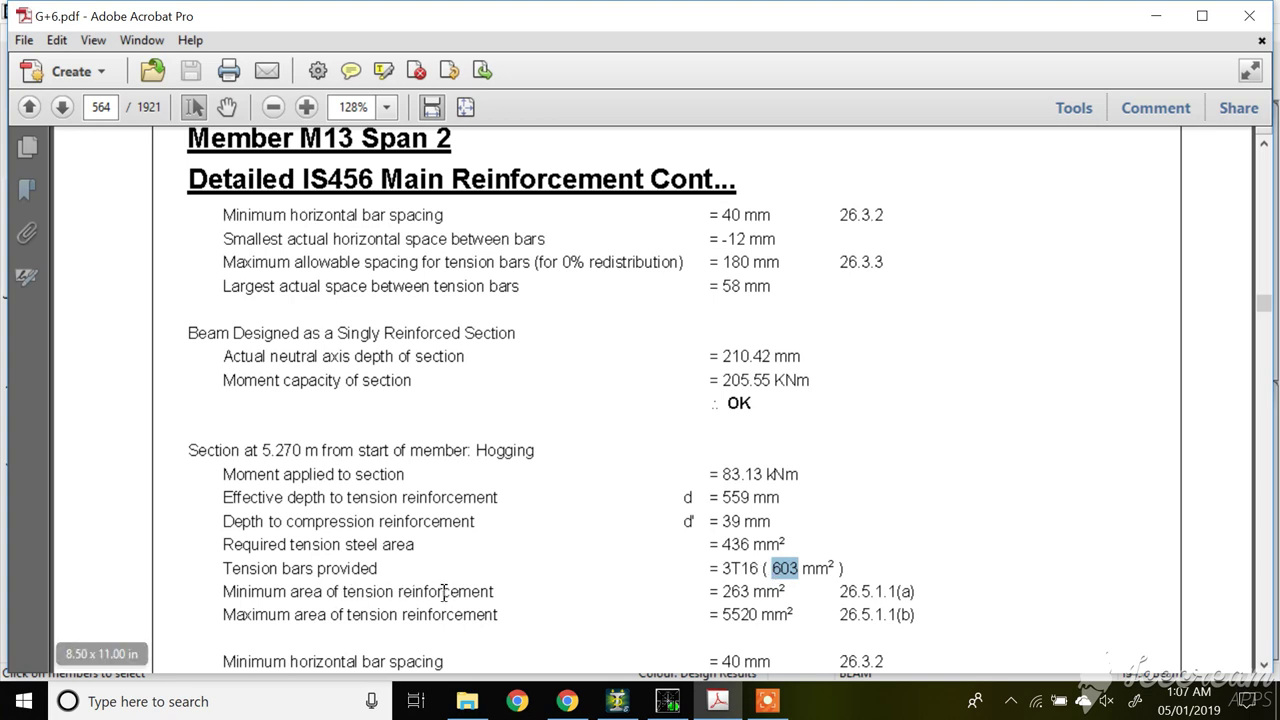
left_click_drag(729, 592, 758, 595)
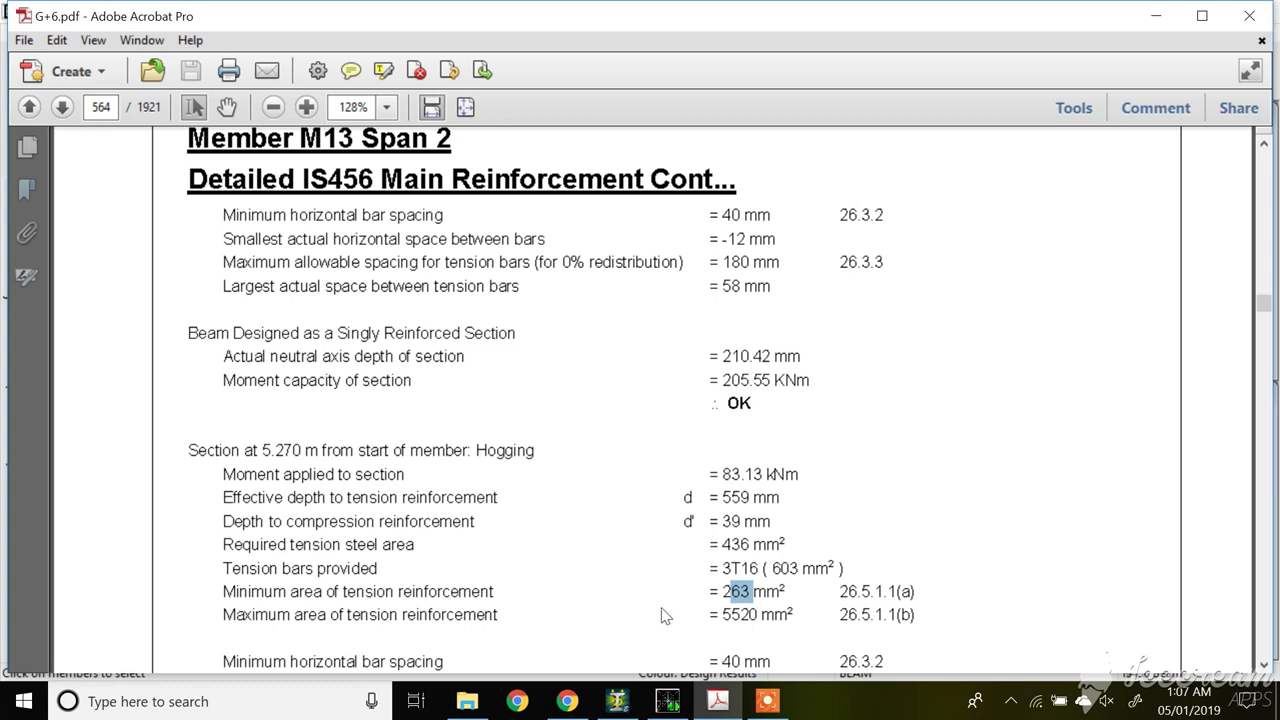
left_click_drag(722, 614, 794, 615)
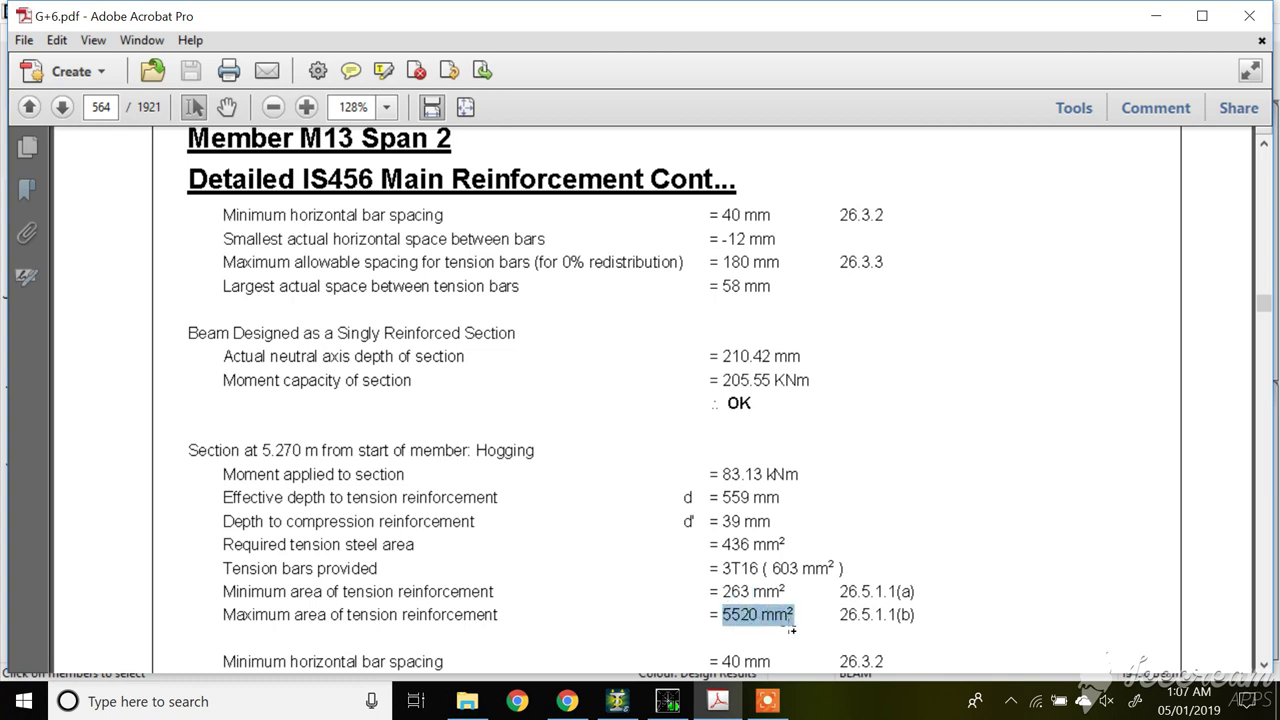
left_click_drag(772, 568, 826, 568)
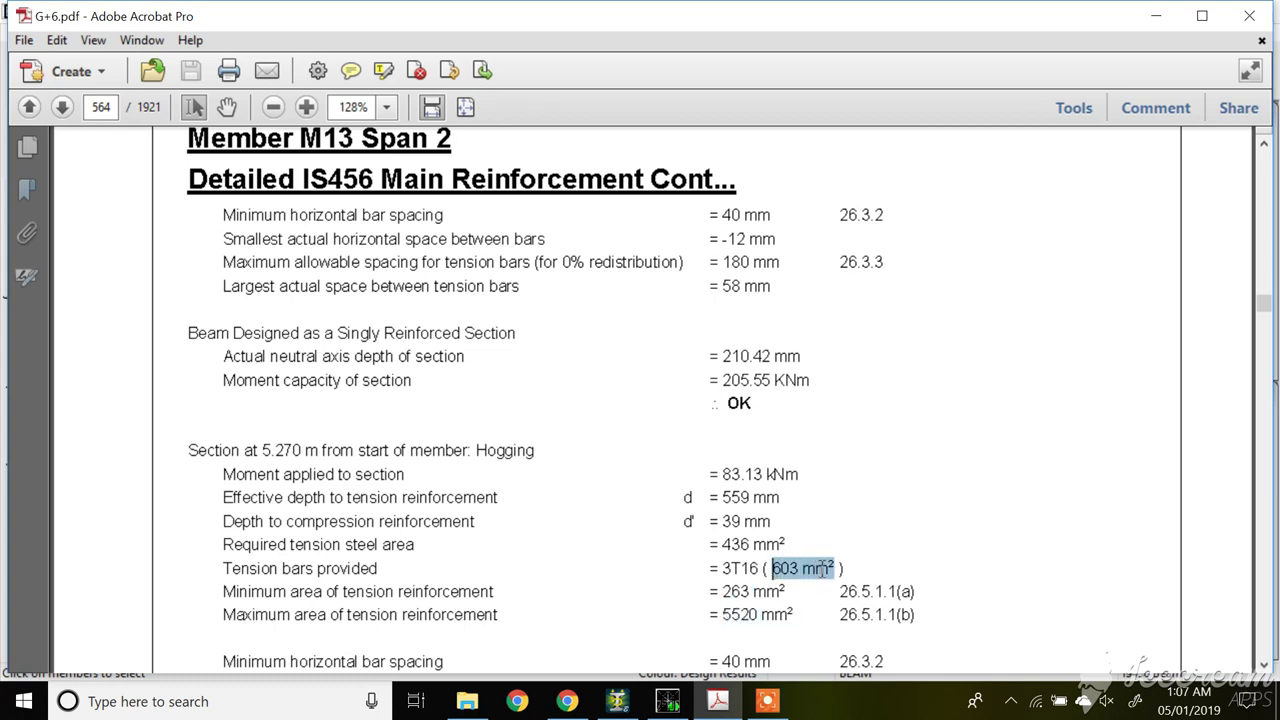
left_click(766, 591)
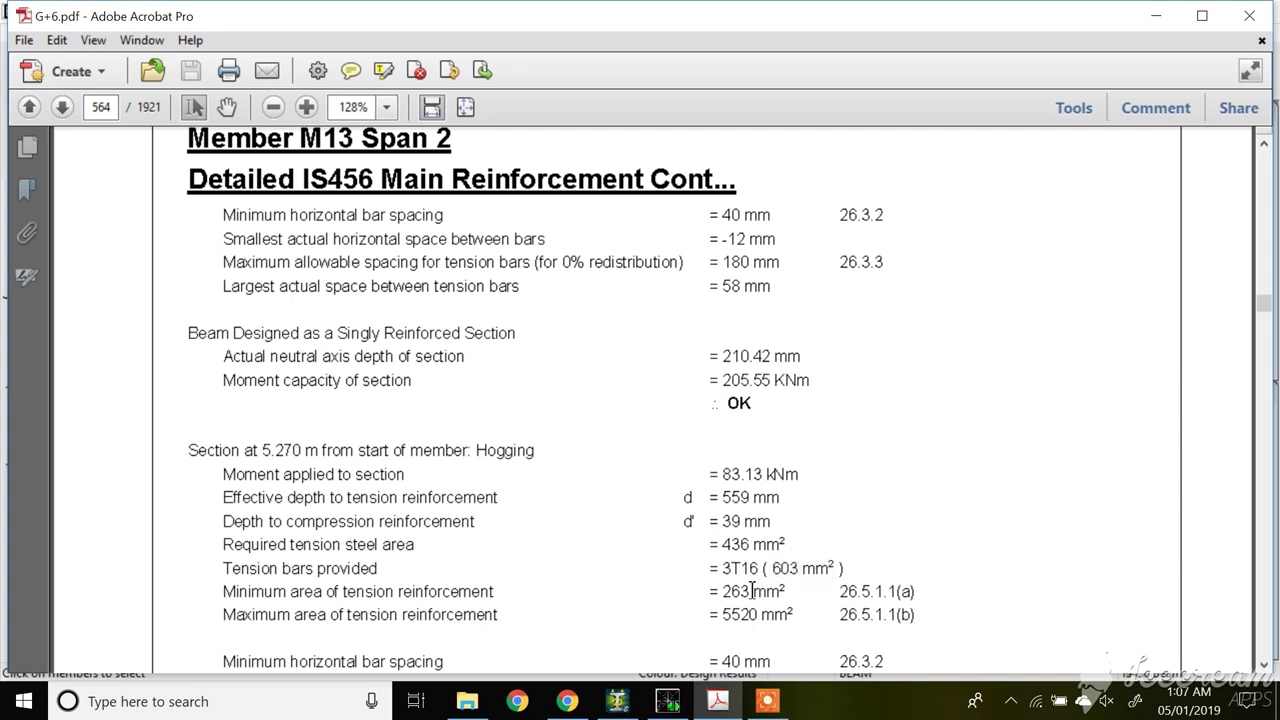
Step: Examine the horizontal bar spacing checks and remaining hogging results of Member M13 Span 2 through page 565, marking the minimum spacing clause reference
scroll(749, 615, "down", 2)
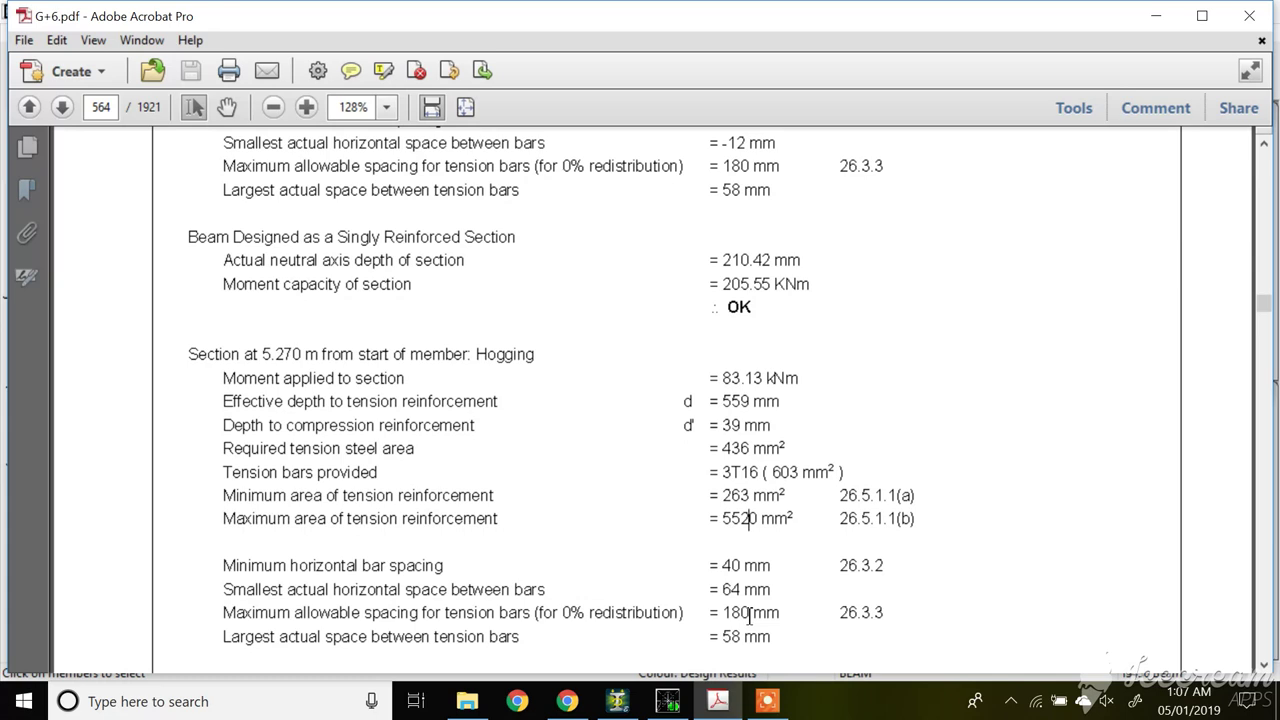
scroll(749, 615, "down", 1)
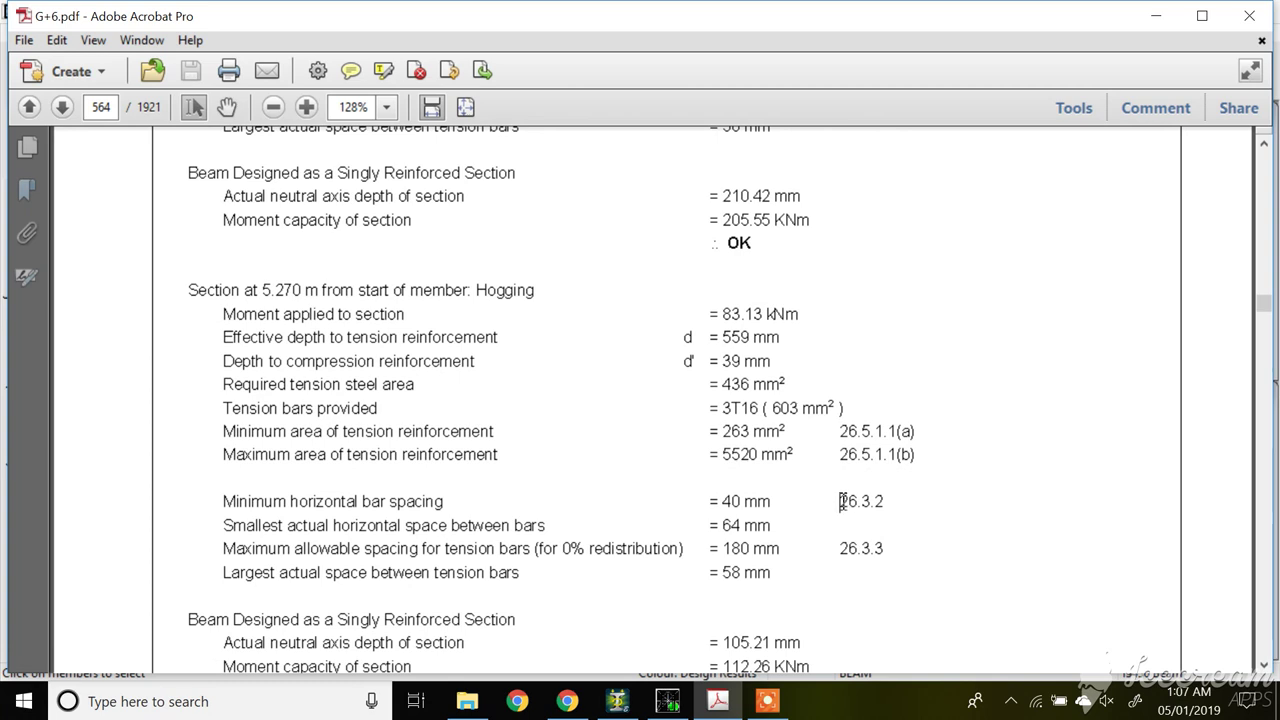
left_click_drag(841, 501, 884, 502)
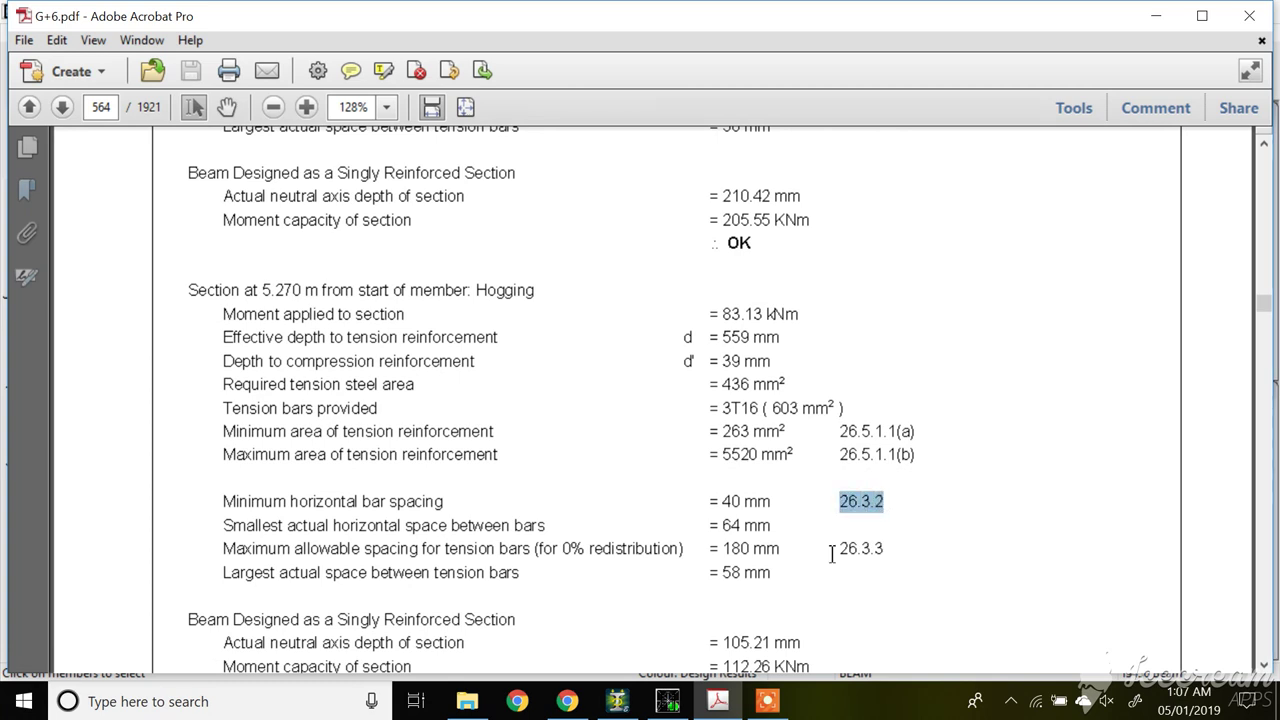
scroll(831, 554, "down", 5)
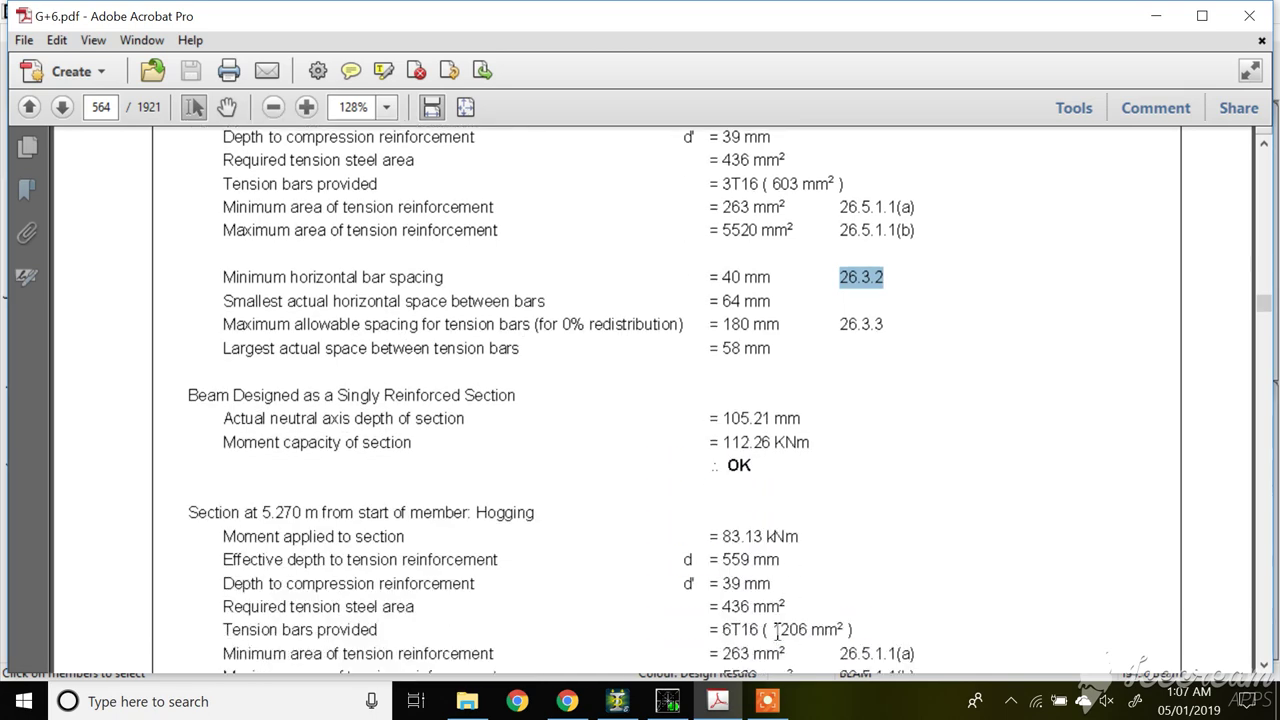
scroll(776, 631, "up", 1)
scroll(689, 569, "down", 6)
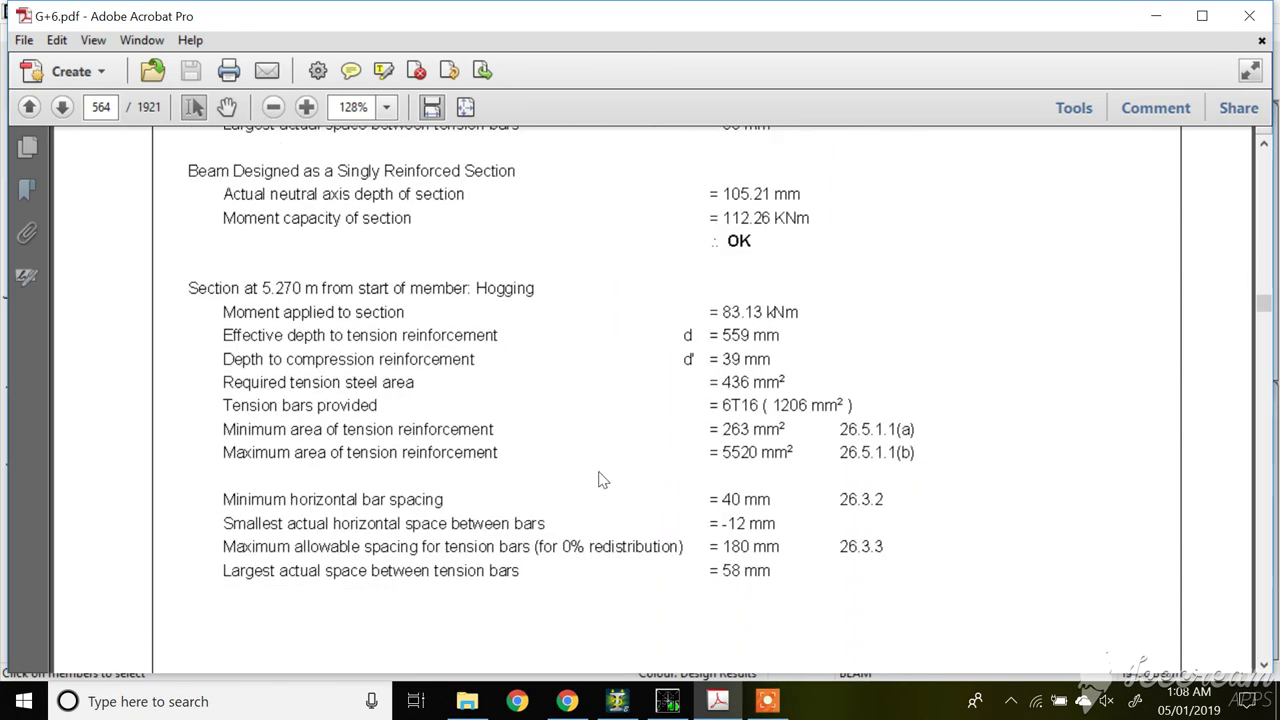
scroll(600, 480, "down", 14)
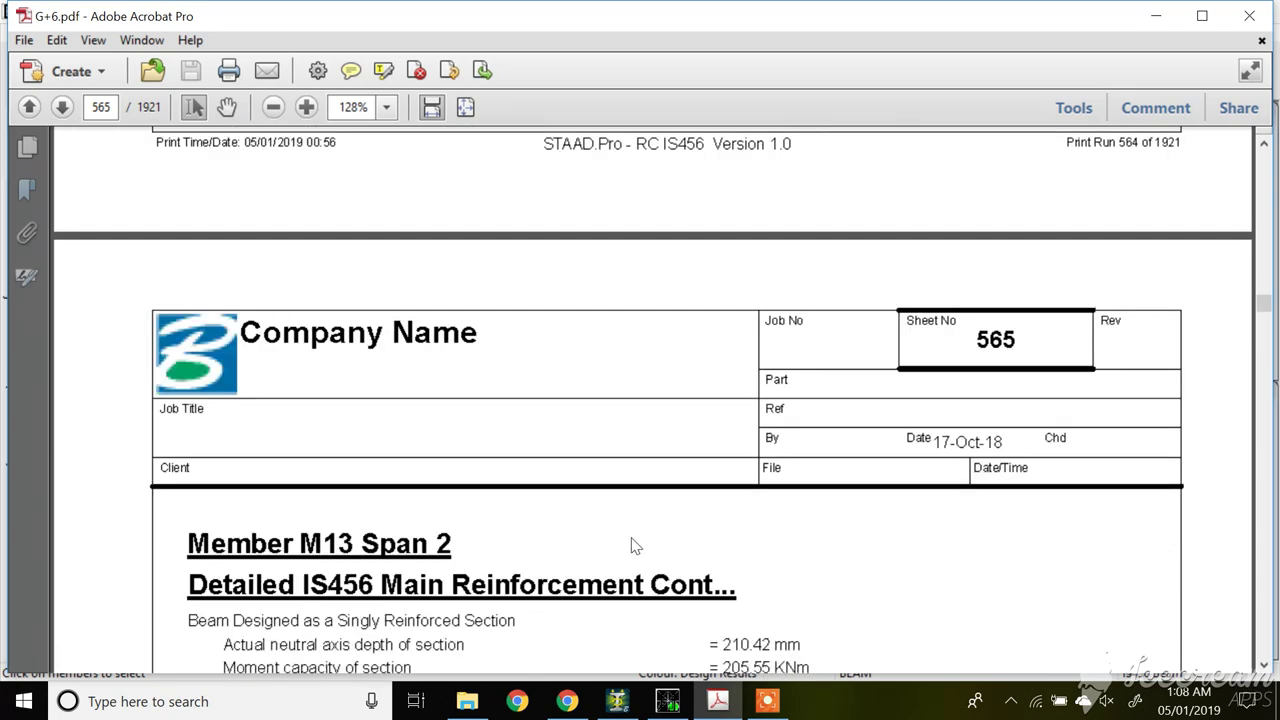
scroll(619, 573, "up", 2)
scroll(619, 573, "up", 2)
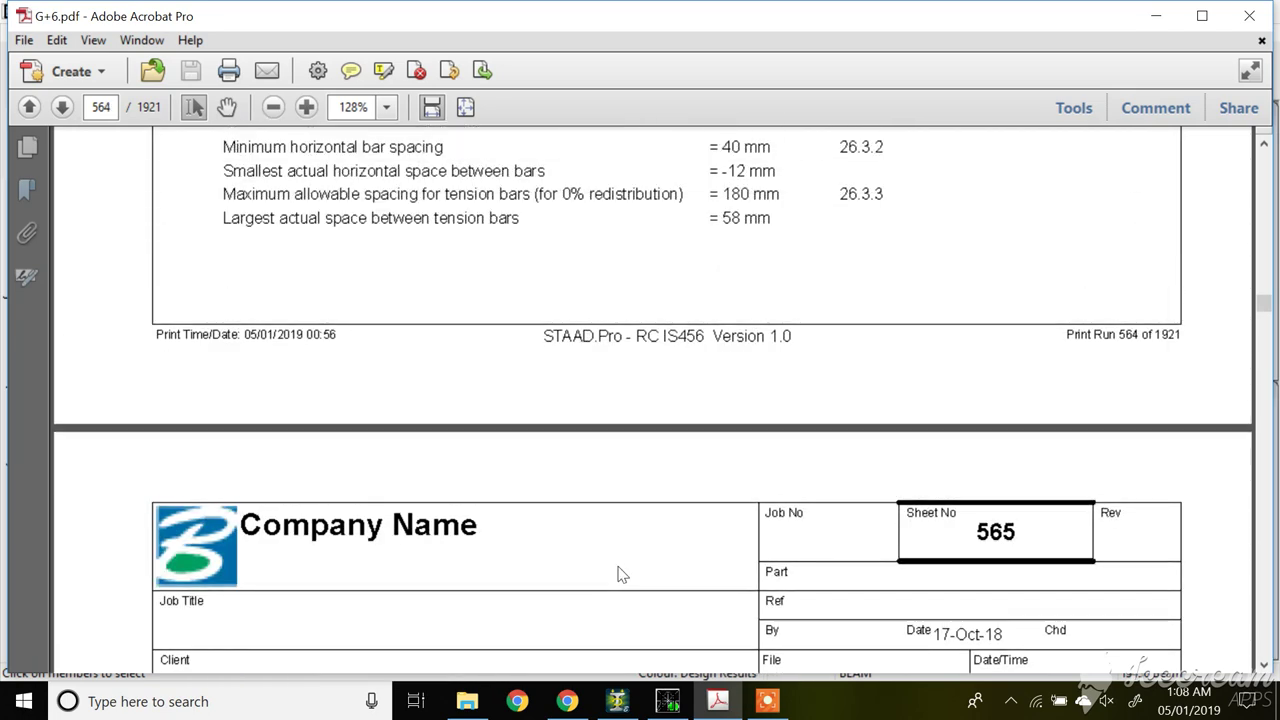
Step: Switch to the G+6 model in STAAD.Pro, select roof-level beam 612 and display its beam forces with the bending diagram
left_click(617, 701)
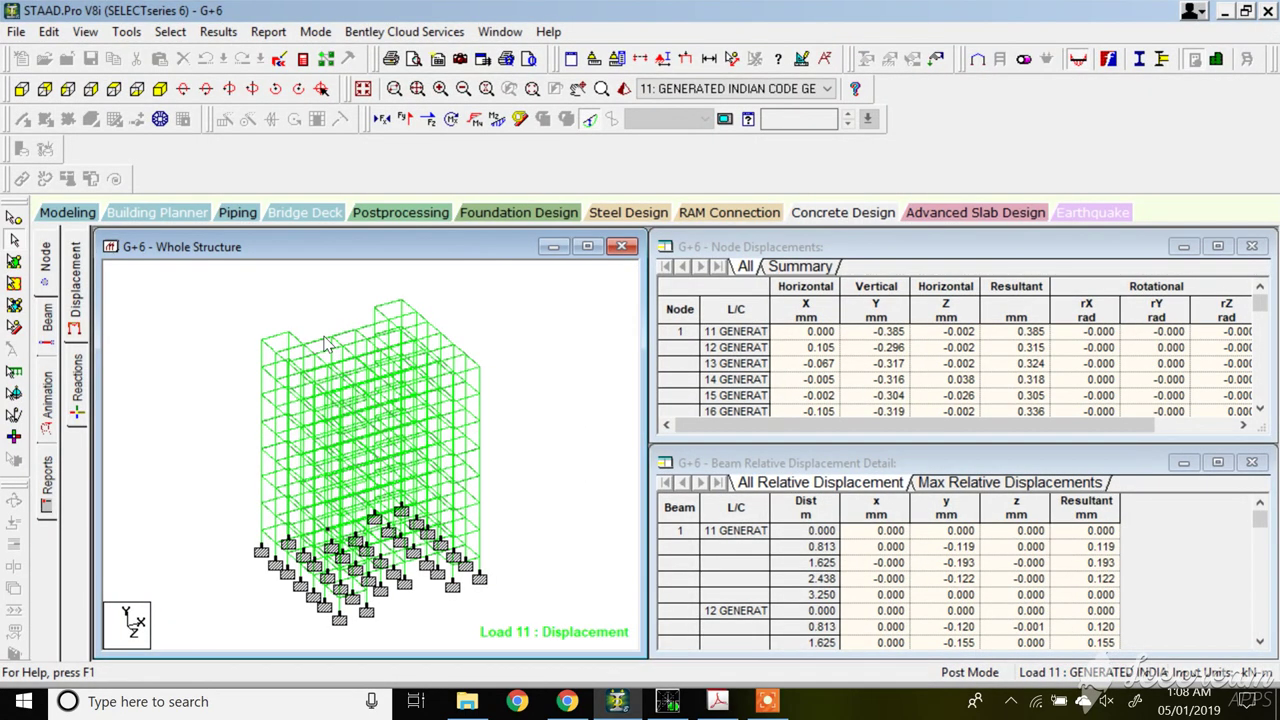
left_click(319, 343)
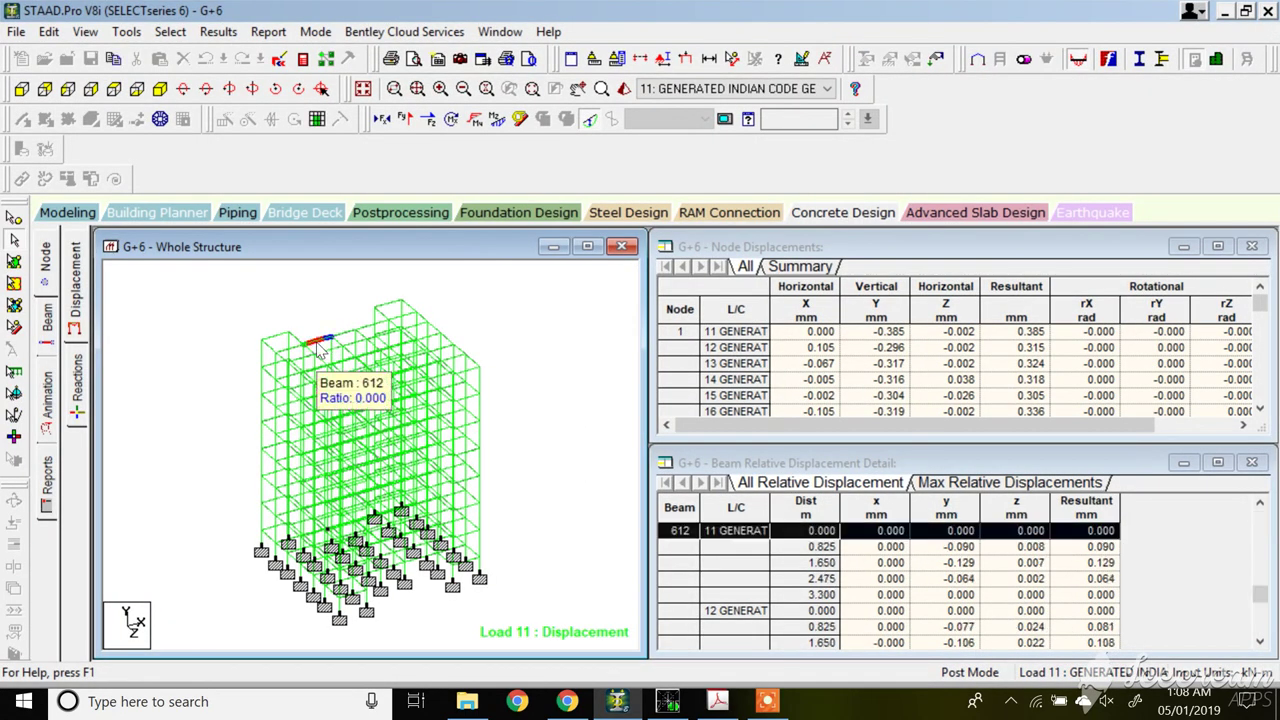
left_click(46, 340)
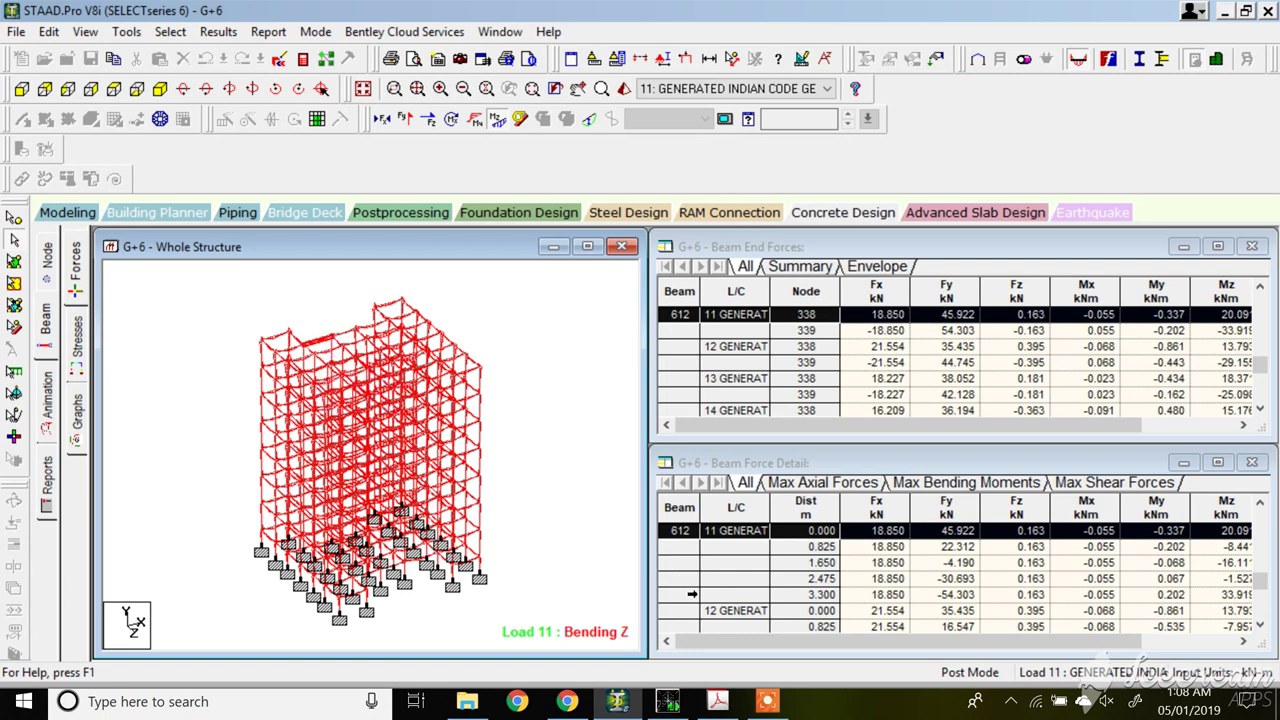
Step: Return to the G+6.pdf report in Adobe Acrobat Pro and examine the Span / Effective Depth Check of Member M13 Span 2 on page 565
left_click(717, 701)
scroll(621, 441, "down", 5)
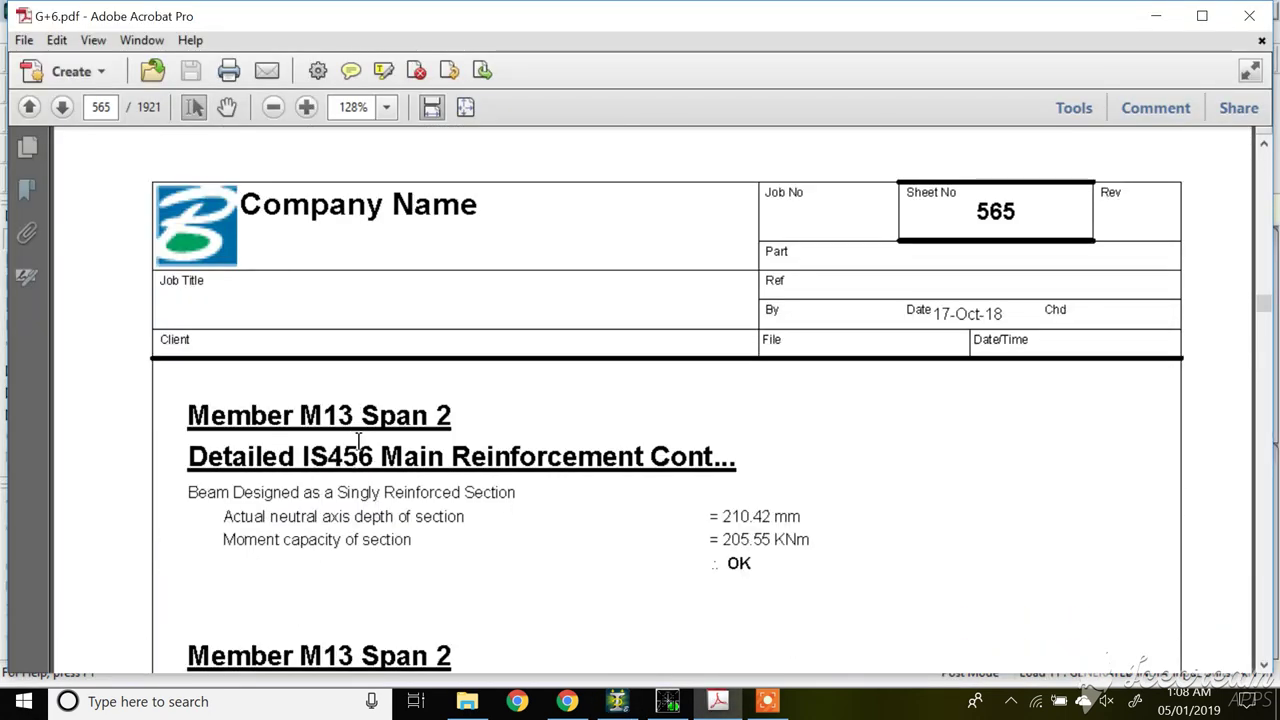
scroll(378, 510, "down", 4)
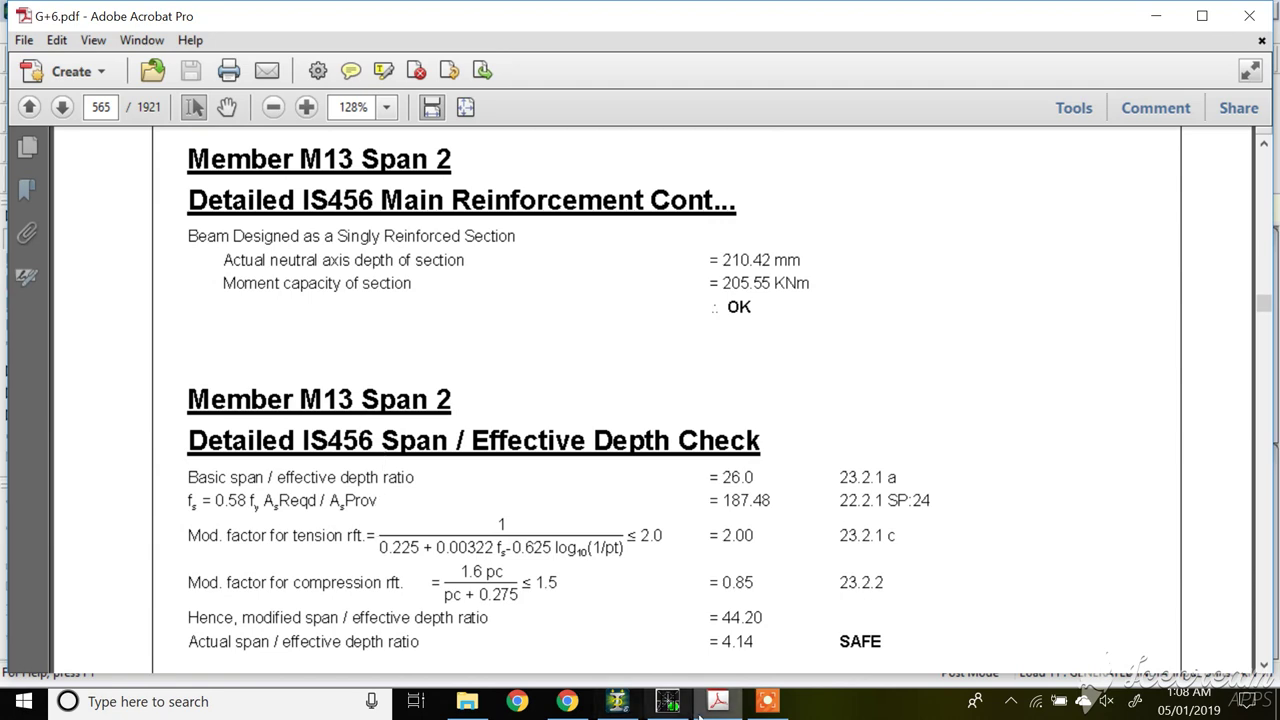
Step: Switch back to the STAAD.Pro model and identify the member at the end of the selected roof-level beam
left_click(617, 701)
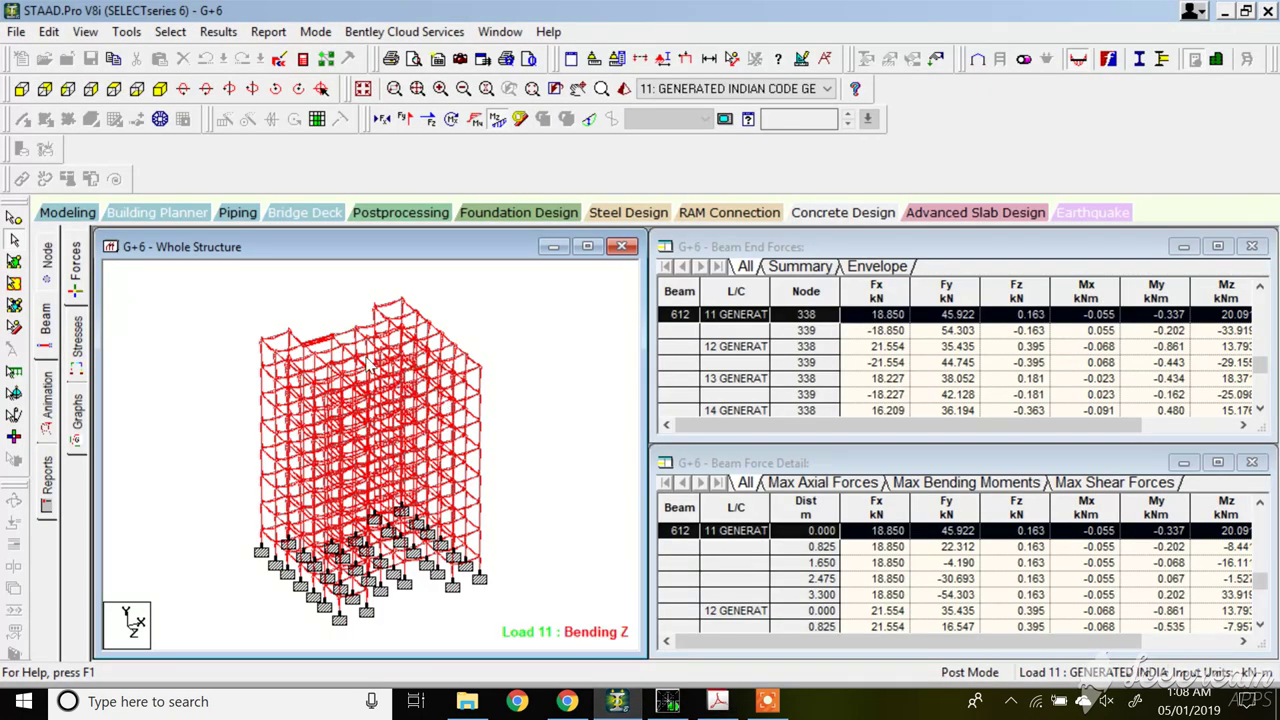
mouse_move(340, 345)
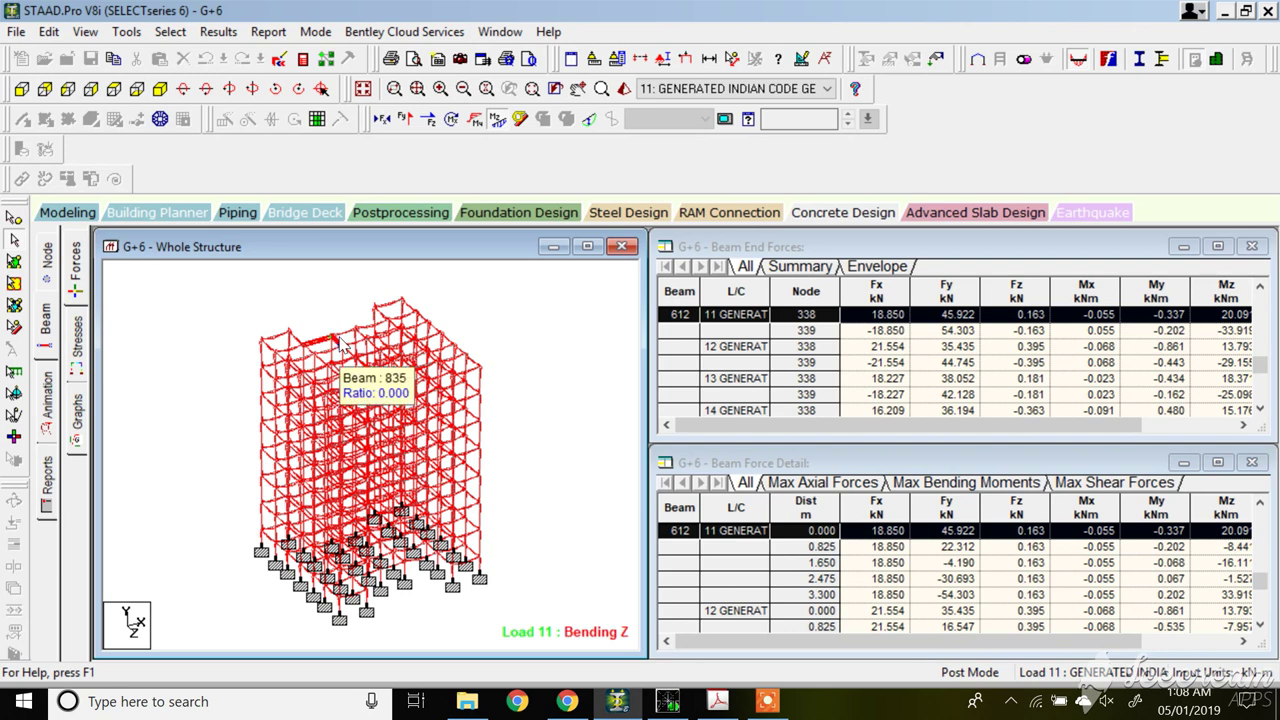